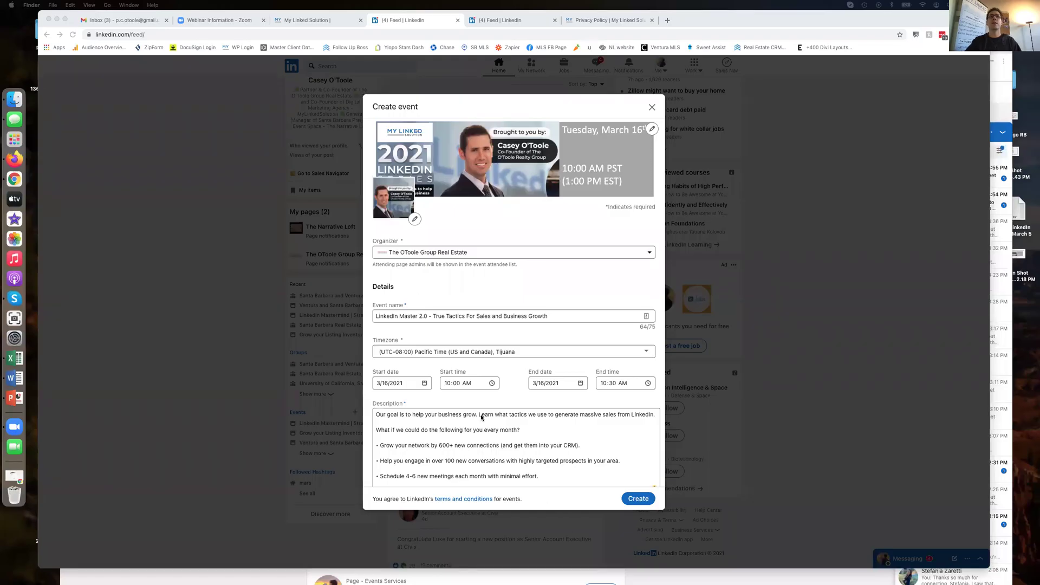
Step: Review the Zoom webinar's invitation and registration settings, then return to the My Webinars list
click(224, 21)
scroll(350, 207, up, 1)
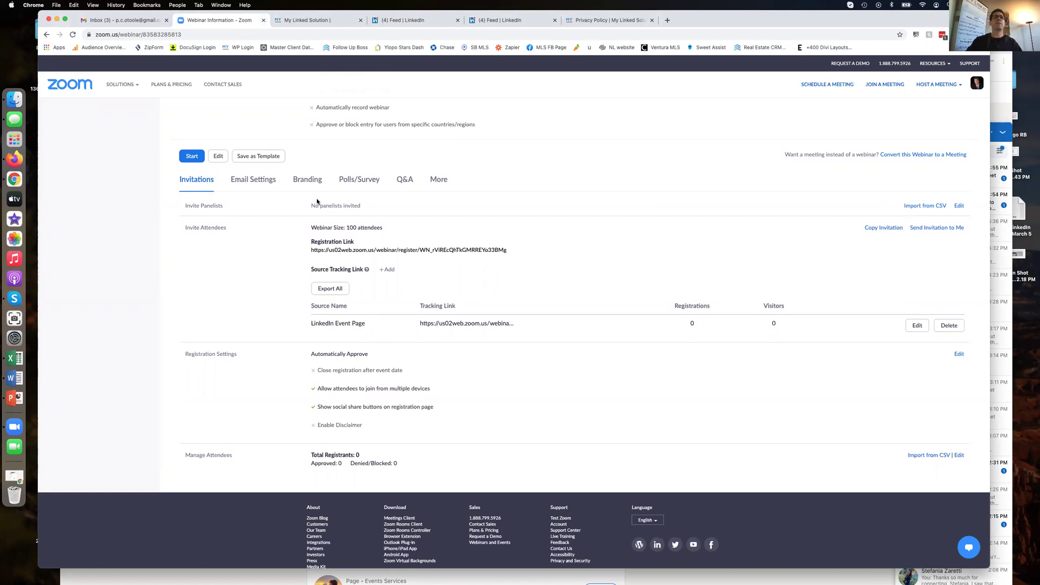
scroll(317, 202, up, 10)
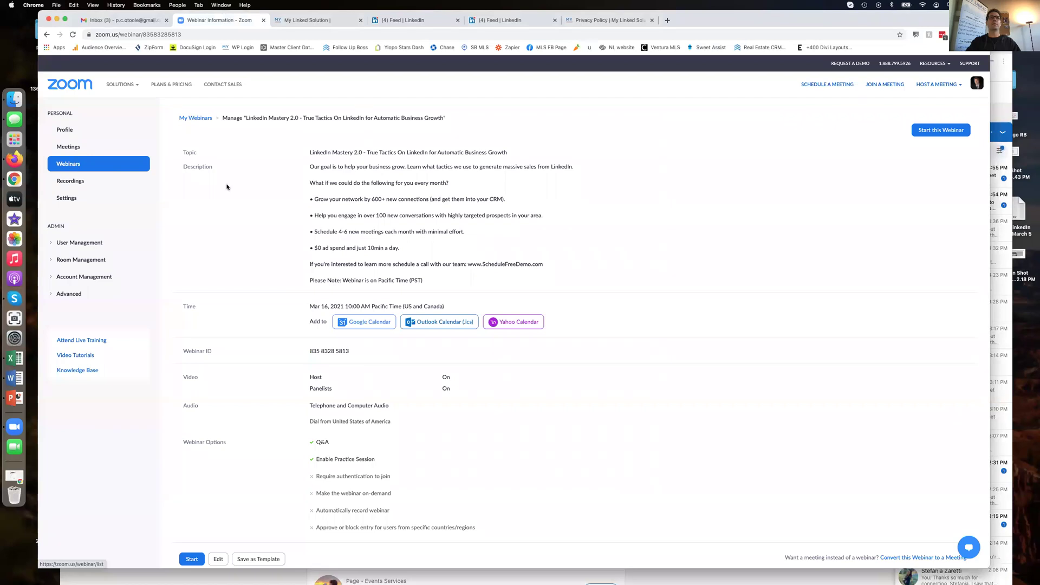
click(93, 163)
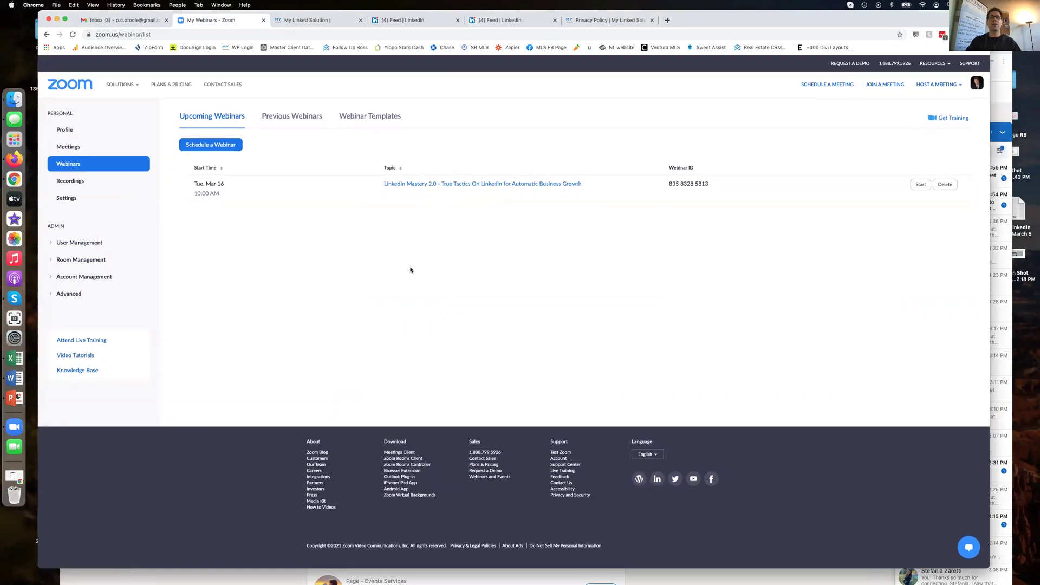
Step: Check the LinkedIn Event Page tracking link in LinkedIn Mastery 2.0's Invitations section, then return to LinkedIn
click(481, 184)
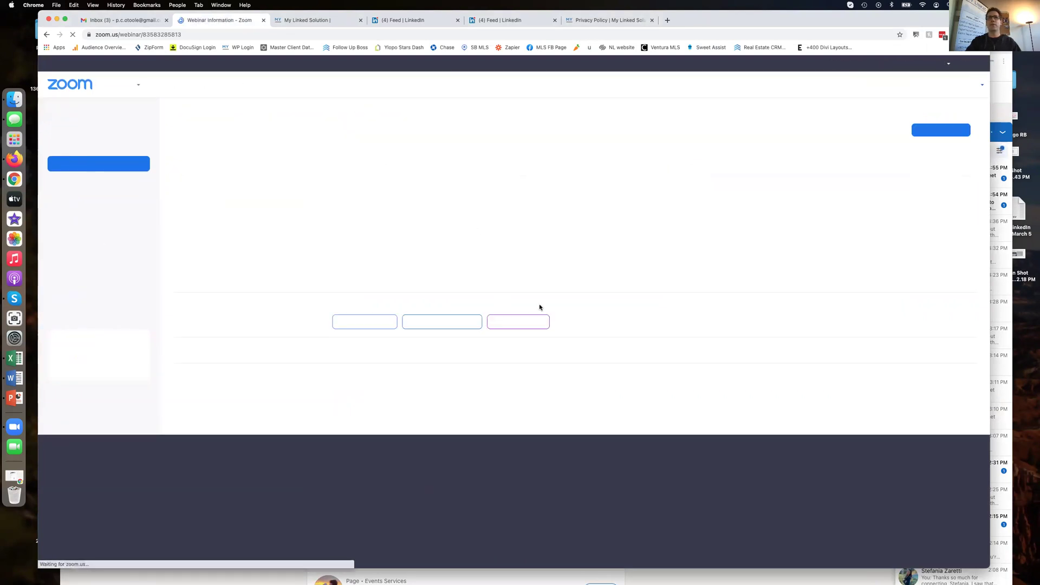
scroll(492, 350, down, 5)
scroll(492, 350, up, 5)
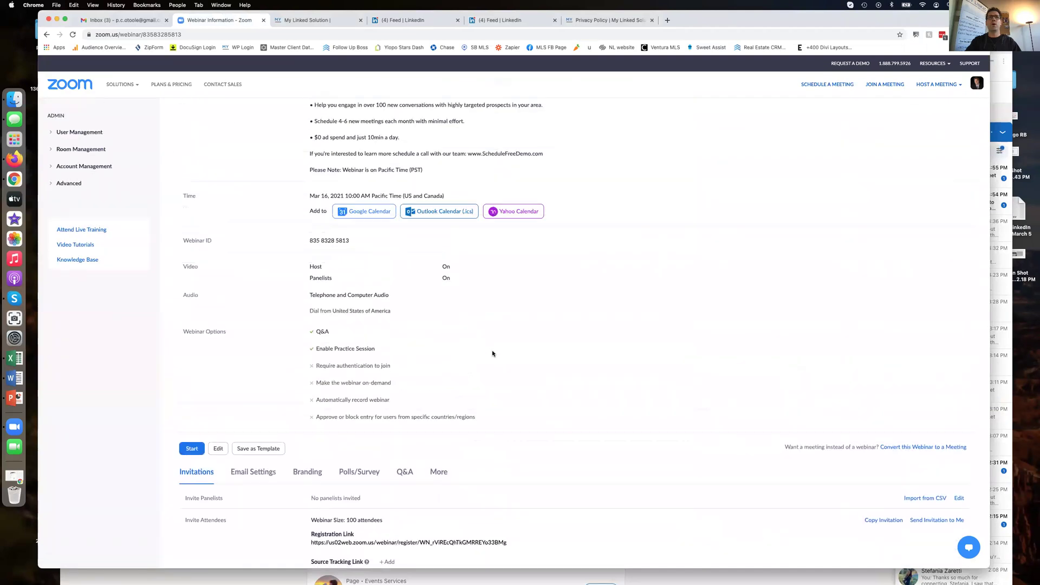
scroll(492, 352, down, 6)
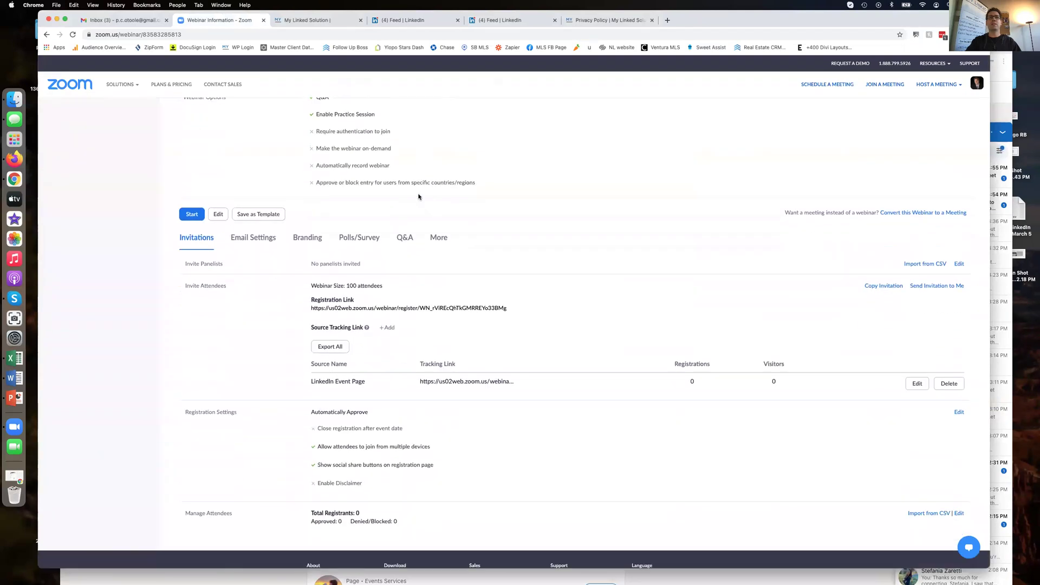
scroll(434, 252, down, 2)
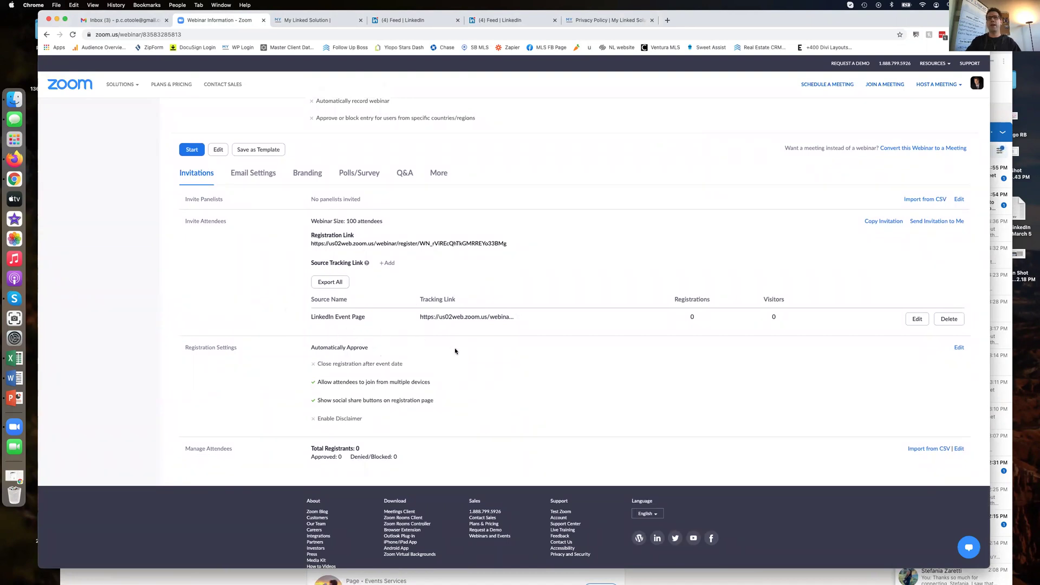
scroll(476, 365, up, 1)
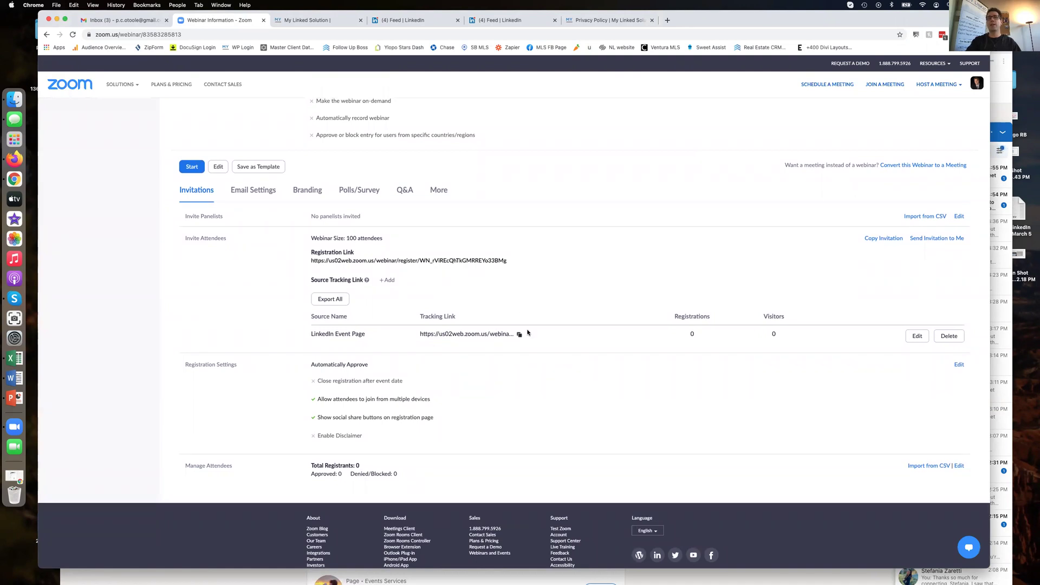
scroll(522, 332, down, 1)
scroll(498, 305, up, 10)
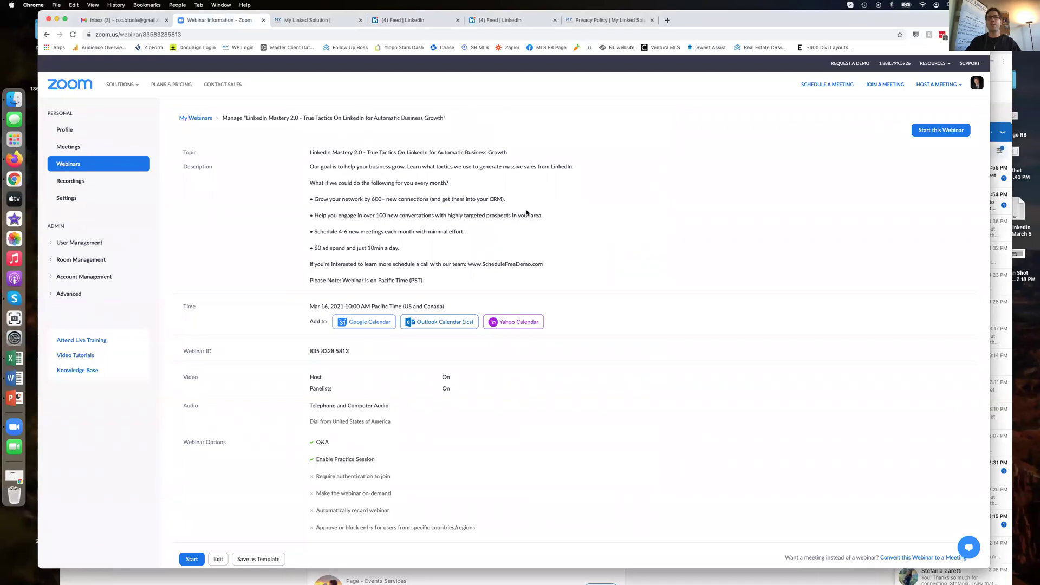
scroll(519, 211, down, 8)
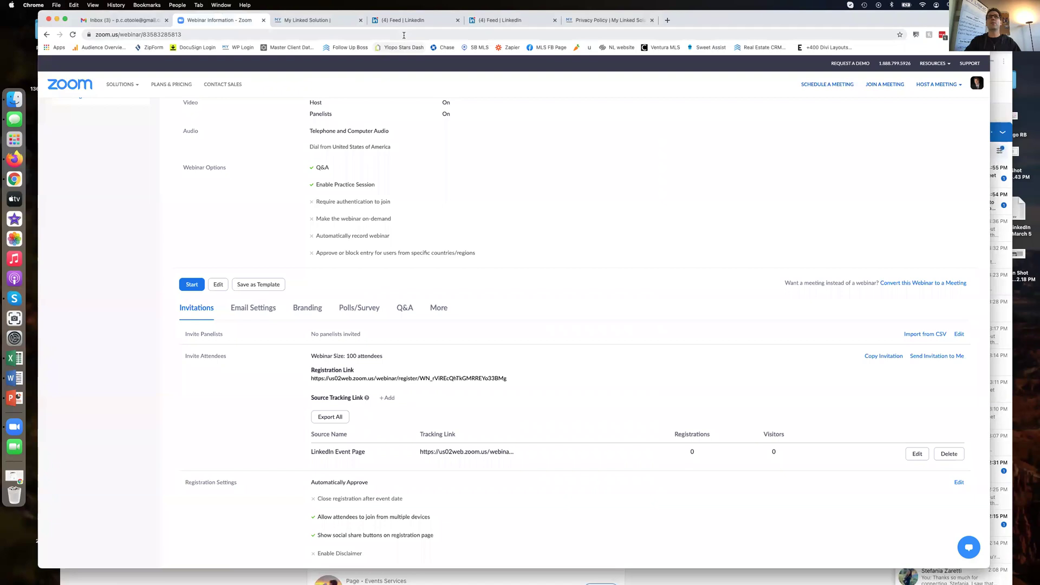
click(412, 20)
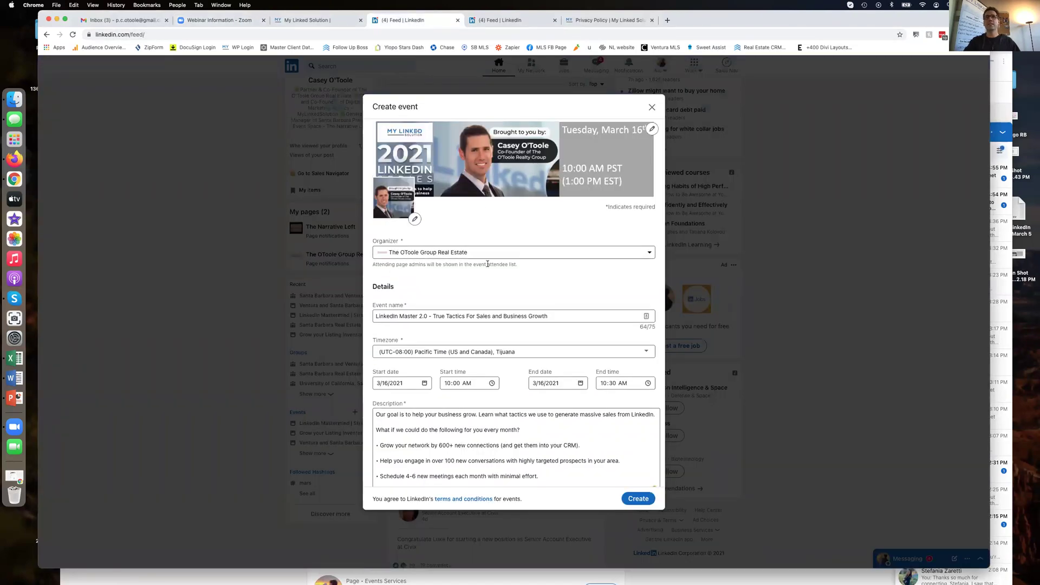
Step: Show the second LinkedIn tab's feed, scrolled to the Events list with LinkedIn Mastermind
click(530, 21)
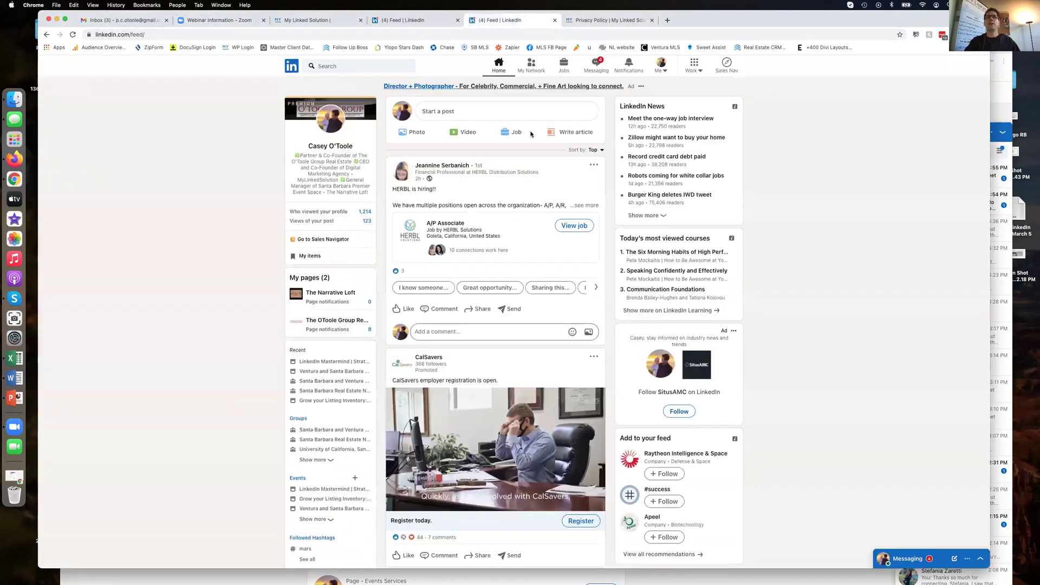
scroll(394, 389, down, 3)
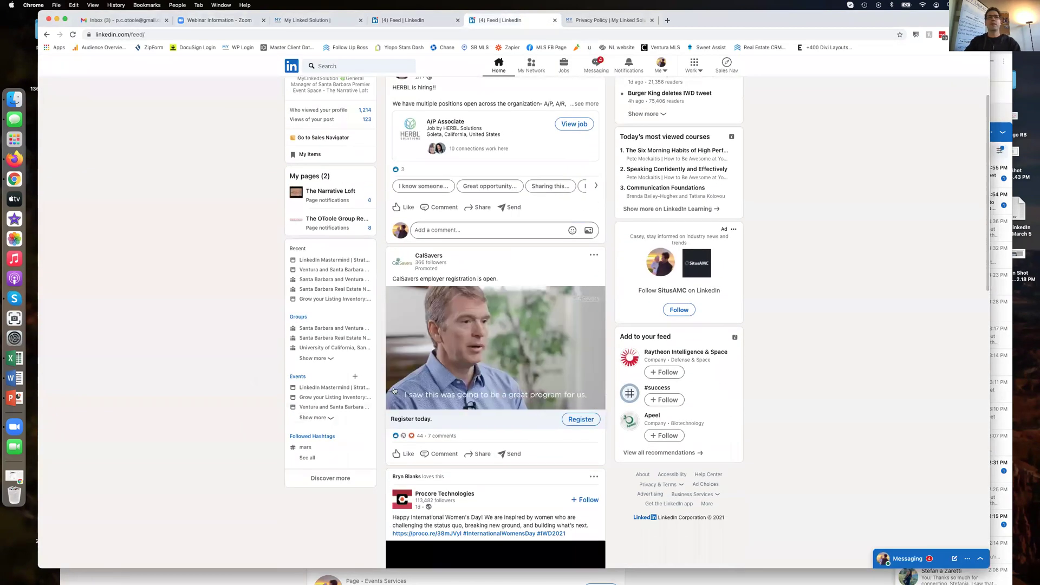
scroll(395, 325, up, 3)
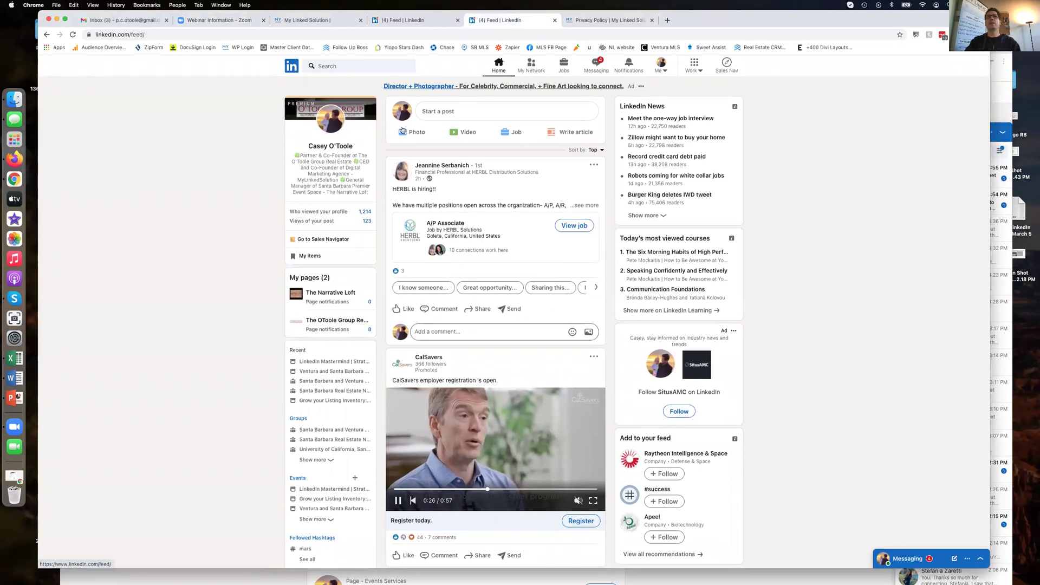
scroll(251, 443, down, 2)
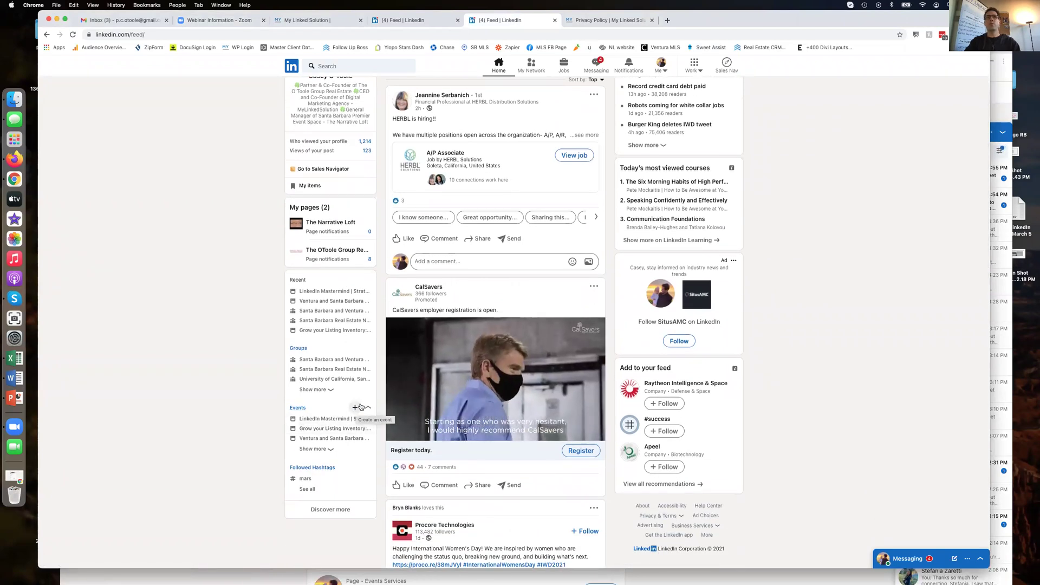
Step: Review the LinkedIn Master 2.0 event form's organizer, name, timezone, dates, times and description
click(426, 23)
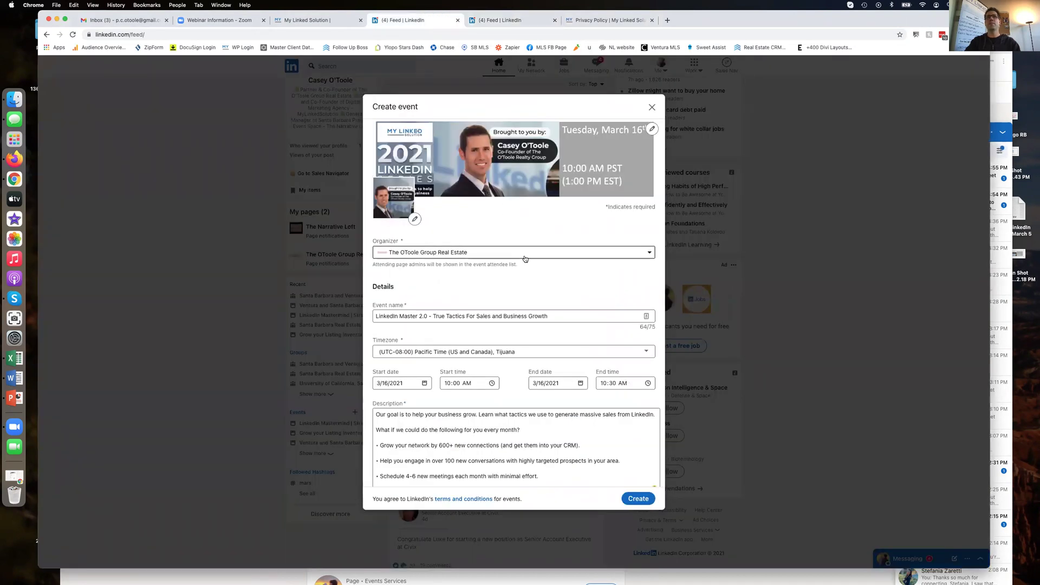
scroll(559, 261, down, 2)
scroll(559, 262, up, 2)
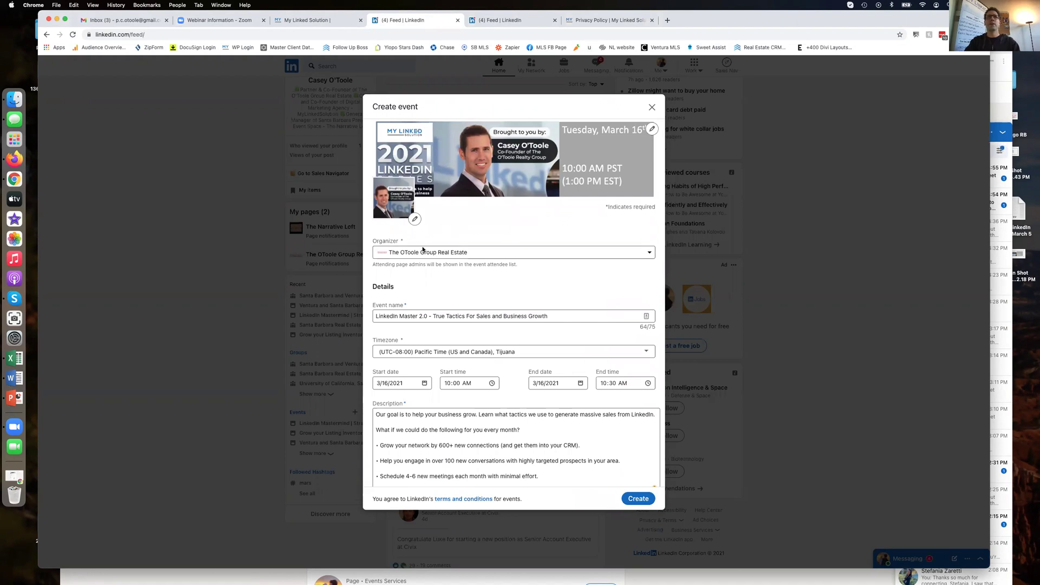
scroll(549, 322, down, 1)
scroll(548, 321, down, 2)
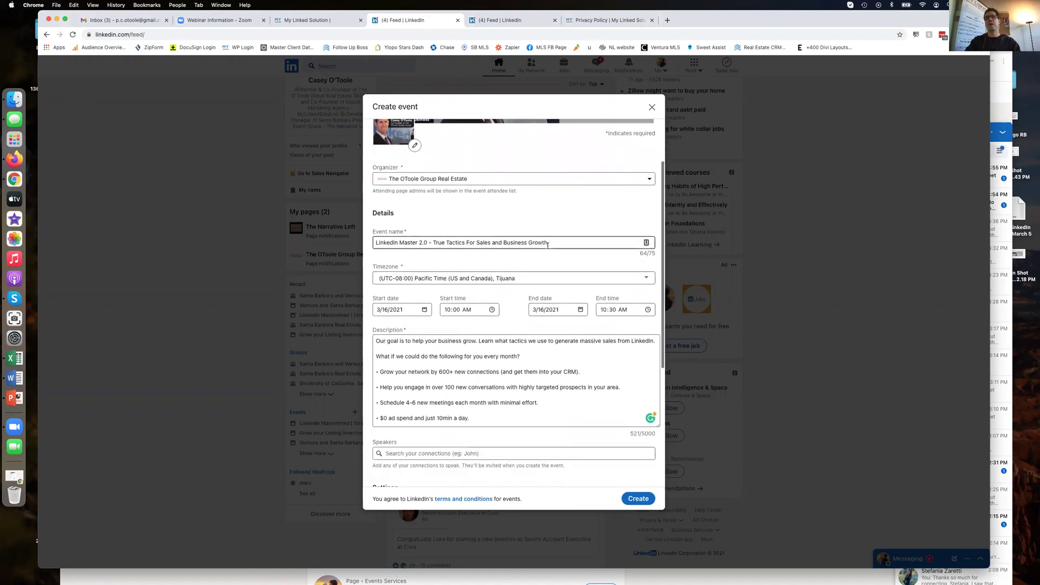
scroll(512, 248, down, 1)
scroll(522, 180, up, 1)
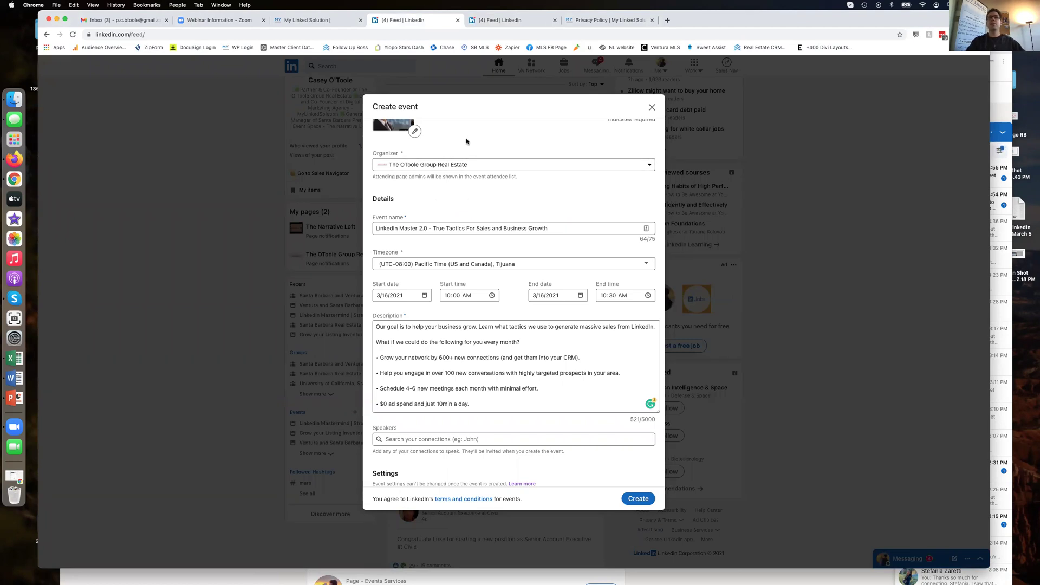
scroll(479, 183, down, 1)
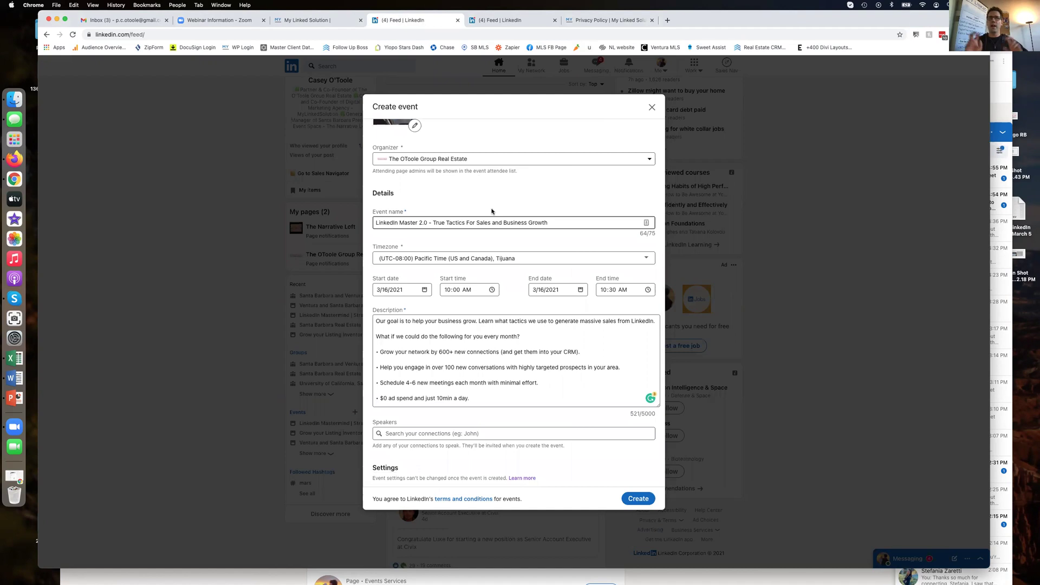
scroll(457, 192, down, 5)
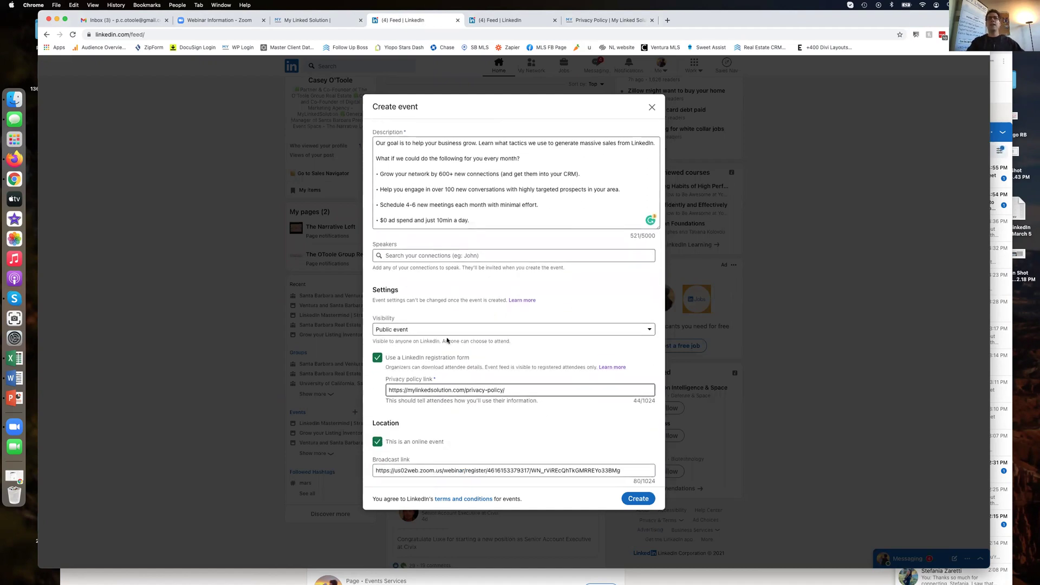
Step: Verify the registration form, privacy policy link and Zoom broadcast link, then create the public event
scroll(382, 344, down, 1)
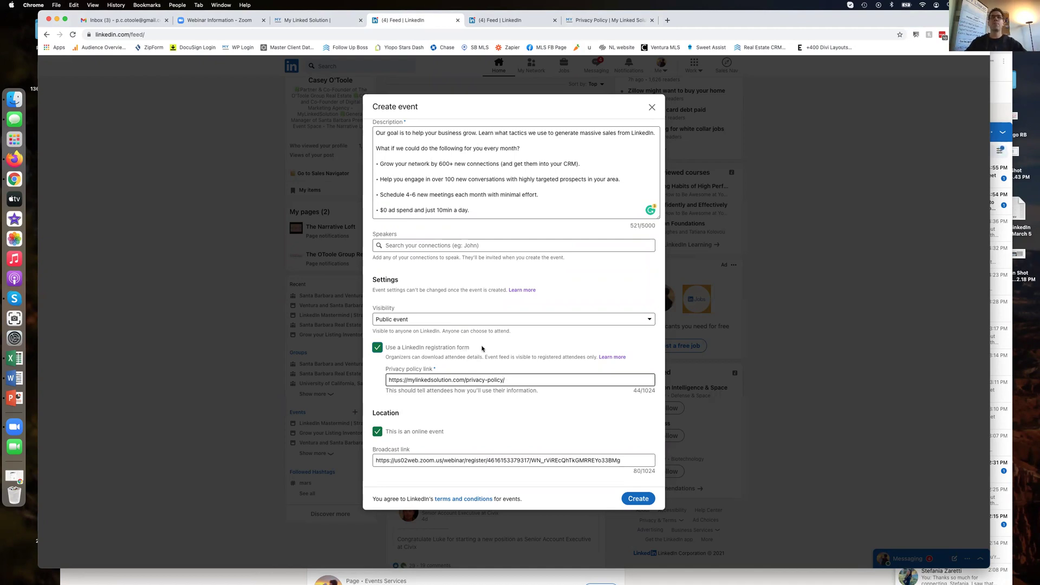
scroll(482, 349, up, 5)
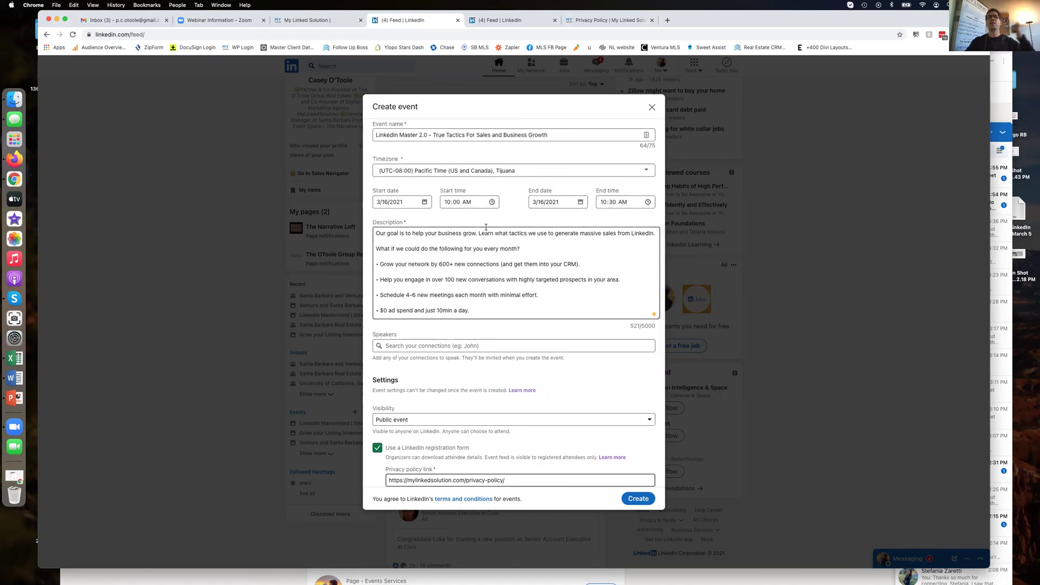
scroll(486, 227, up, 5)
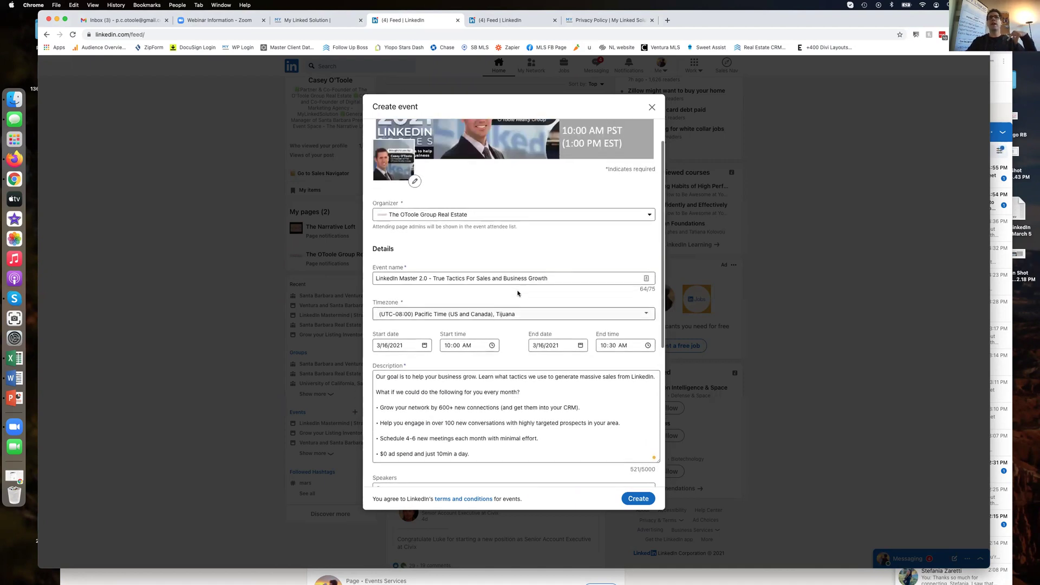
scroll(517, 293, up, 2)
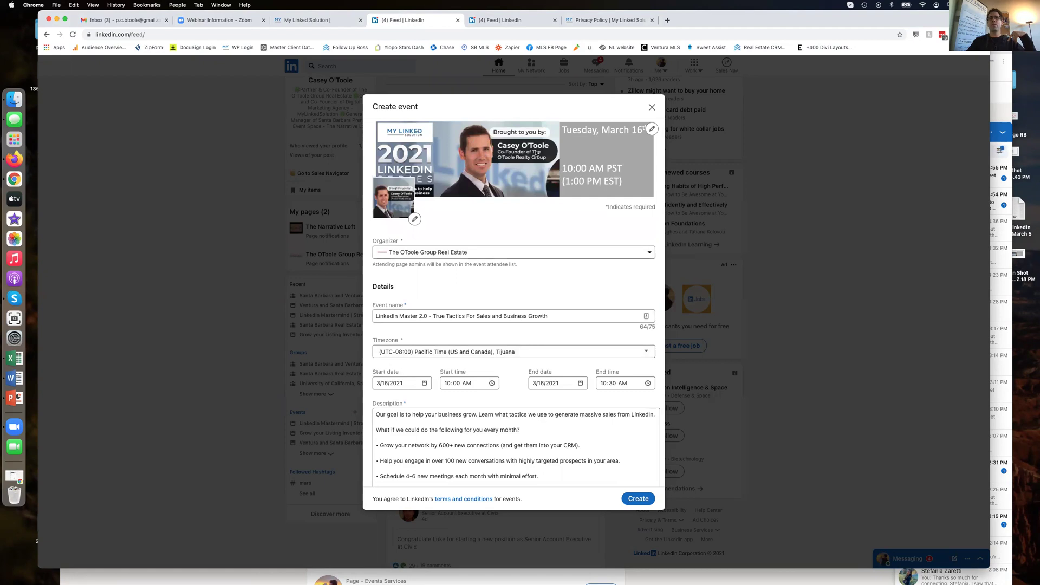
scroll(565, 150, down, 10)
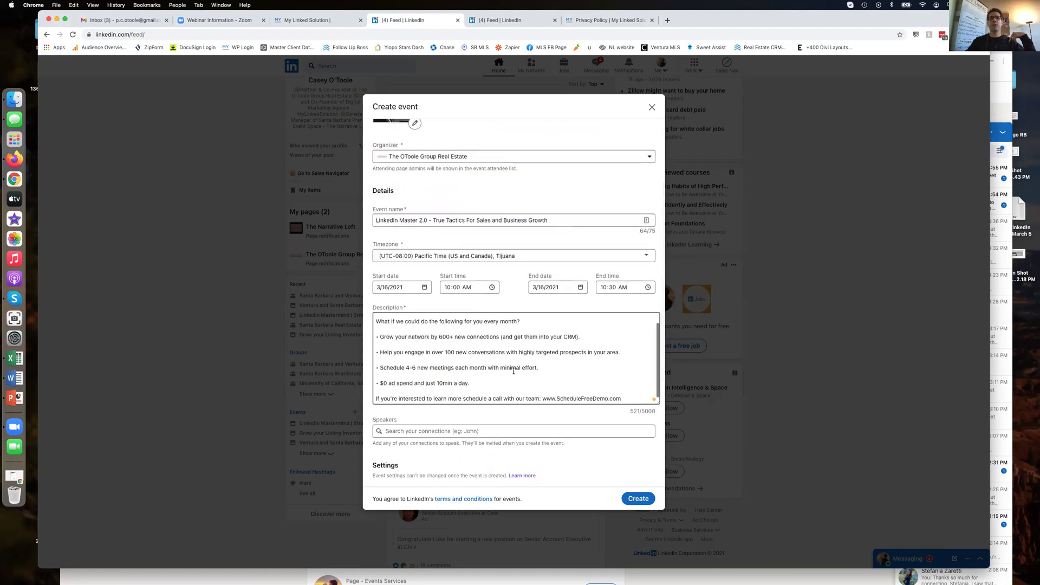
scroll(517, 401, down, 2)
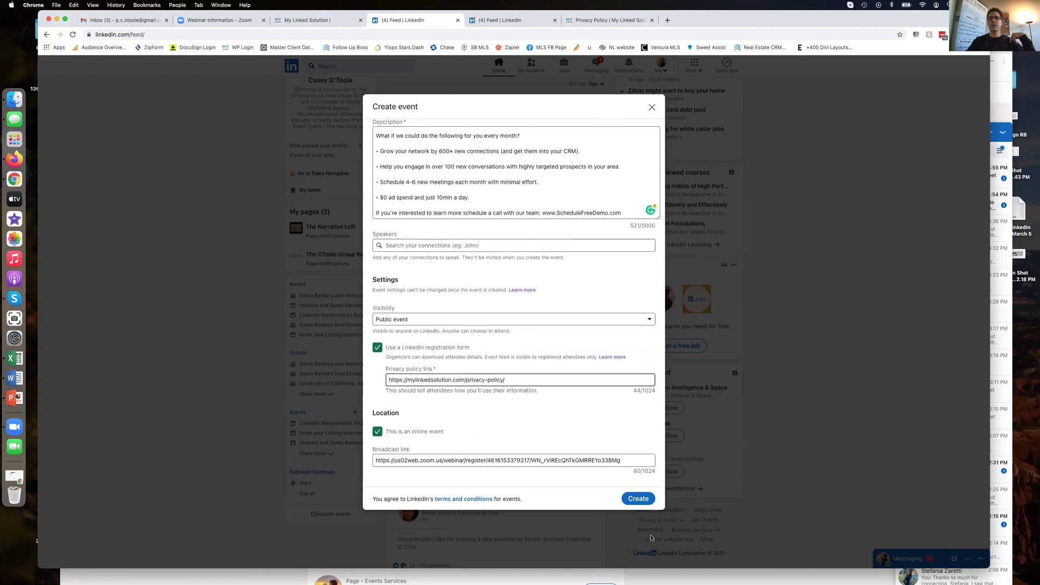
click(640, 501)
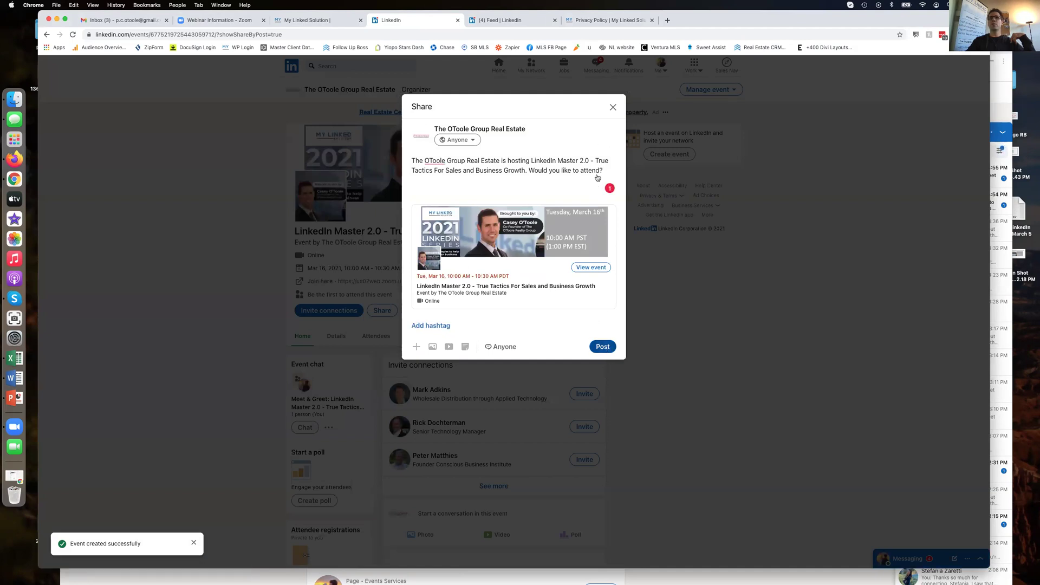
Step: Discard the drafted share post announcing LinkedIn Master 2.0
click(612, 108)
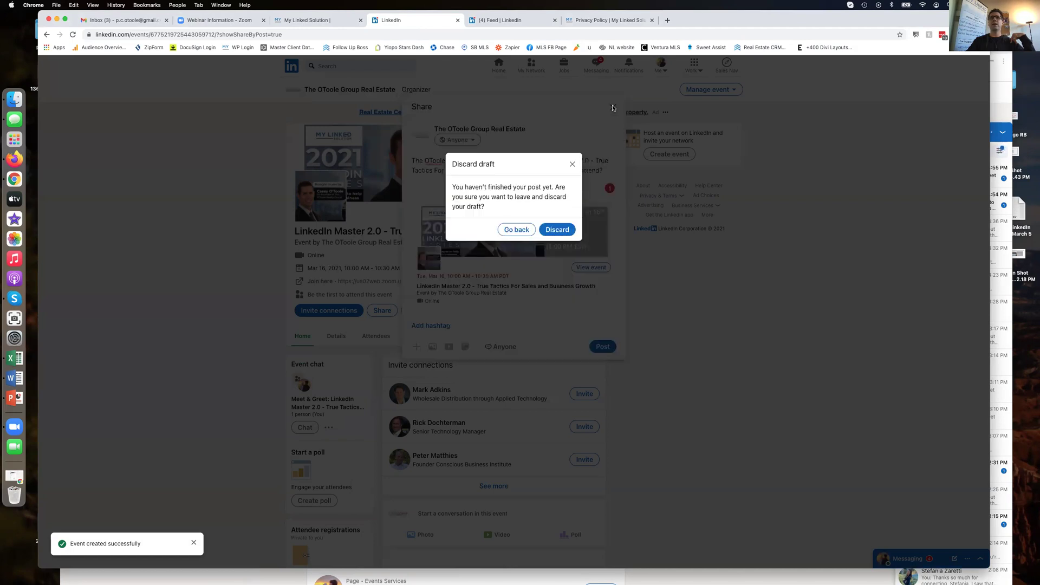
click(563, 230)
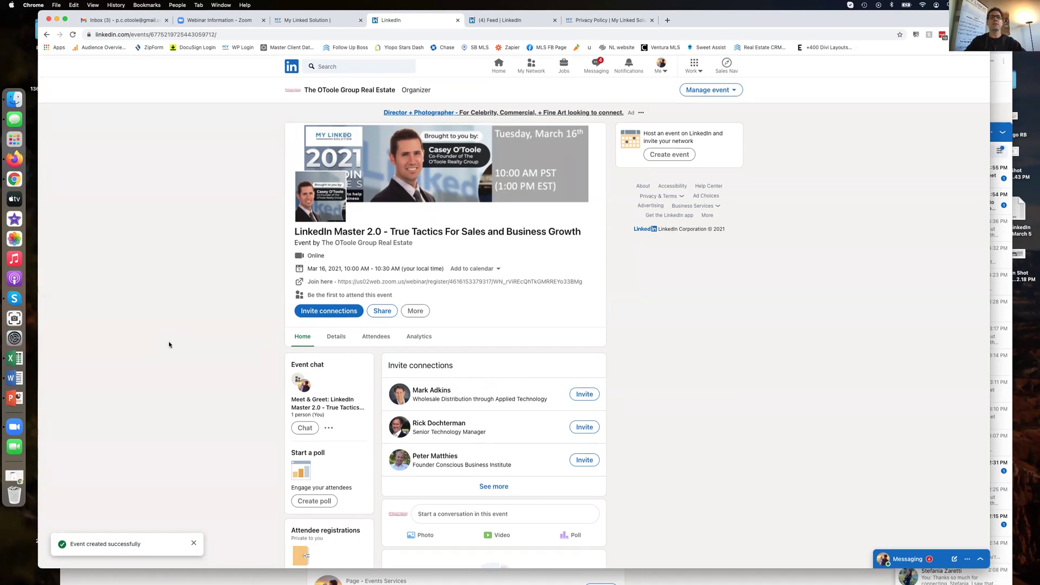
Step: Find a connection via the Search by name field and send them the event invitation
click(337, 311)
click(452, 133)
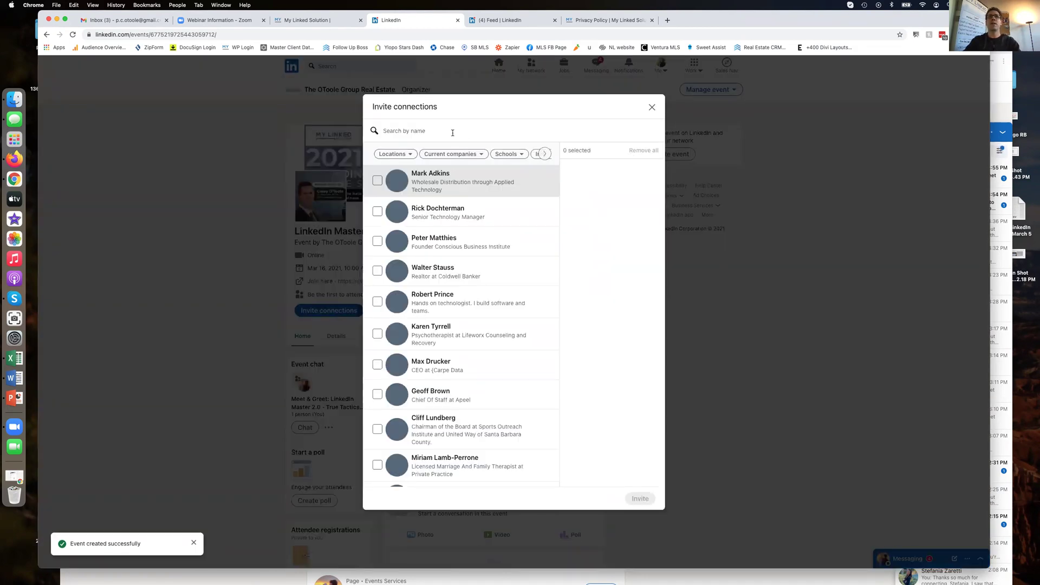
text(bree)
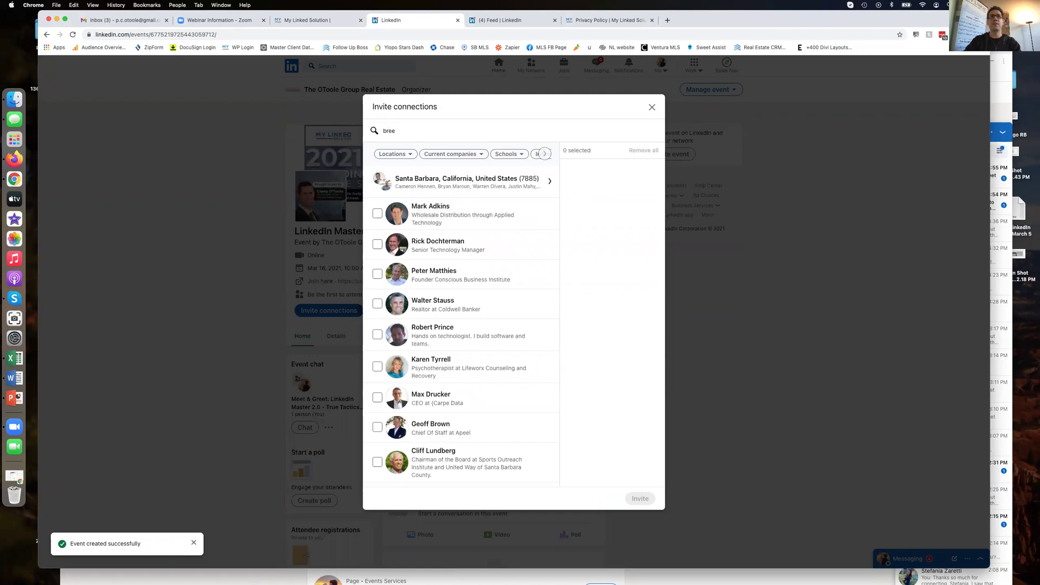
key(BackSpace)
text(a)
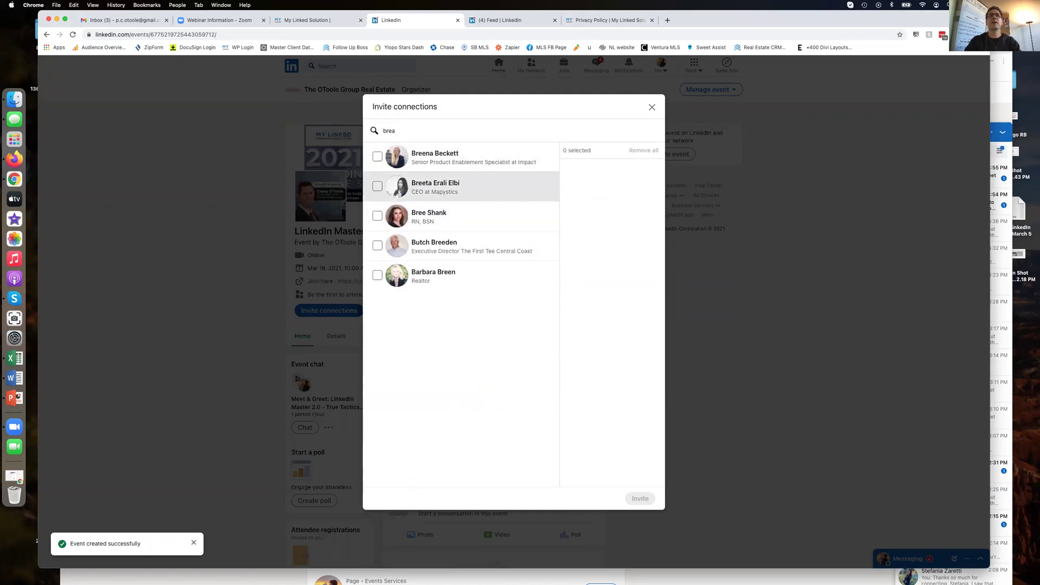
click(469, 162)
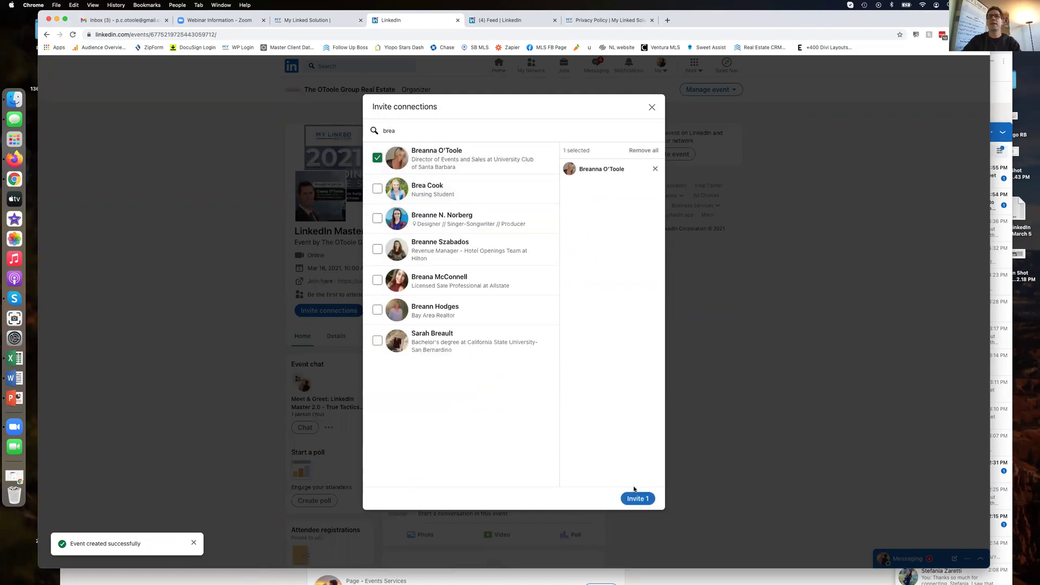
click(637, 498)
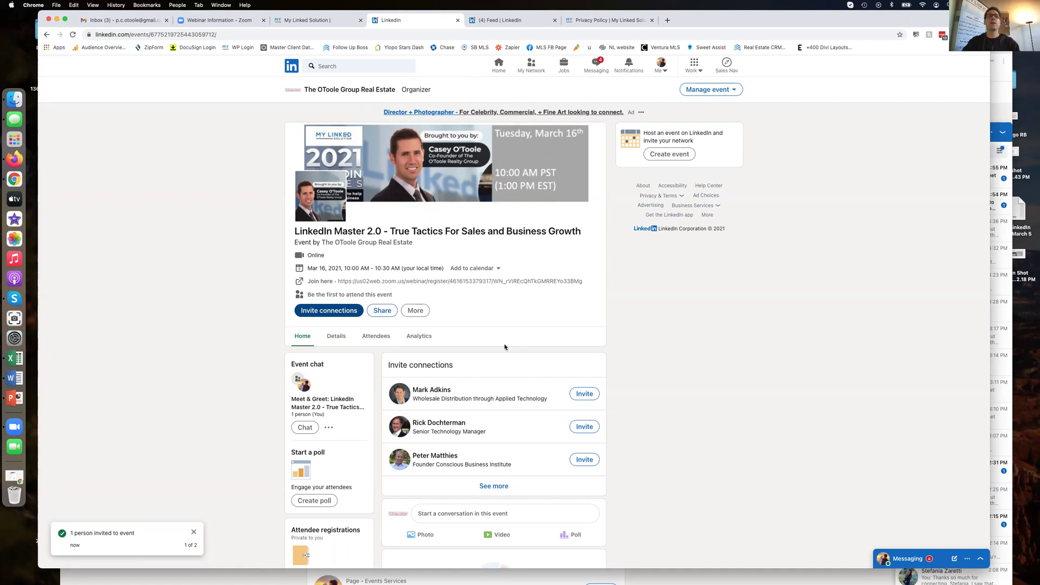
Step: Filter the connections to invite to the Hospital & Health Care industry
click(332, 311)
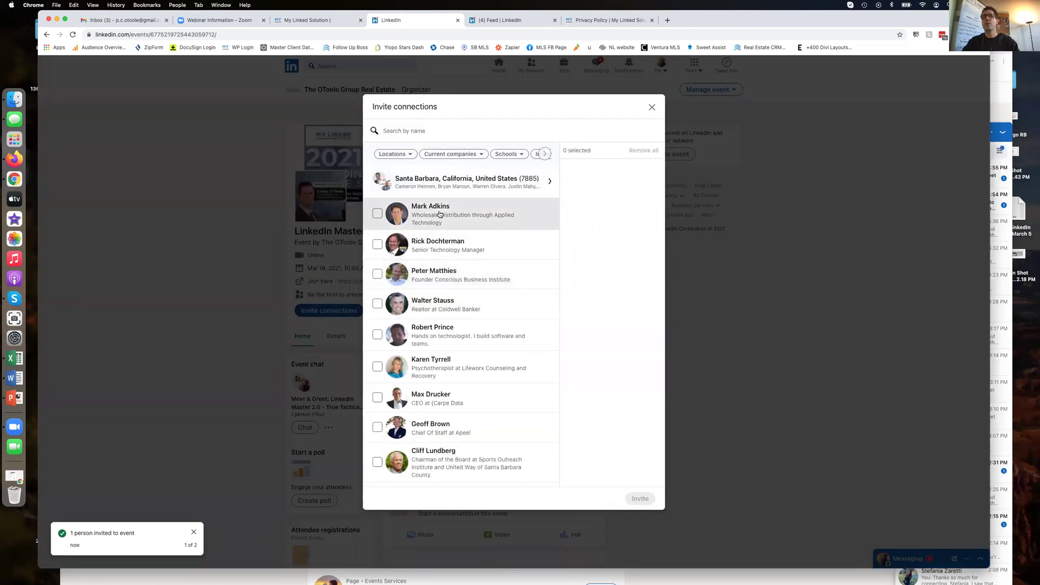
click(408, 155)
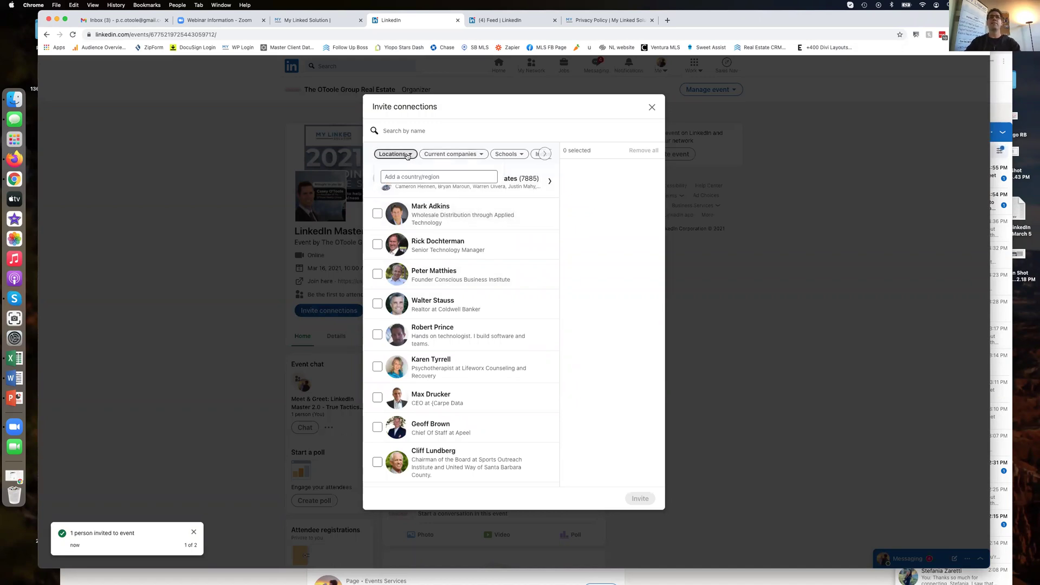
click(467, 155)
click(465, 155)
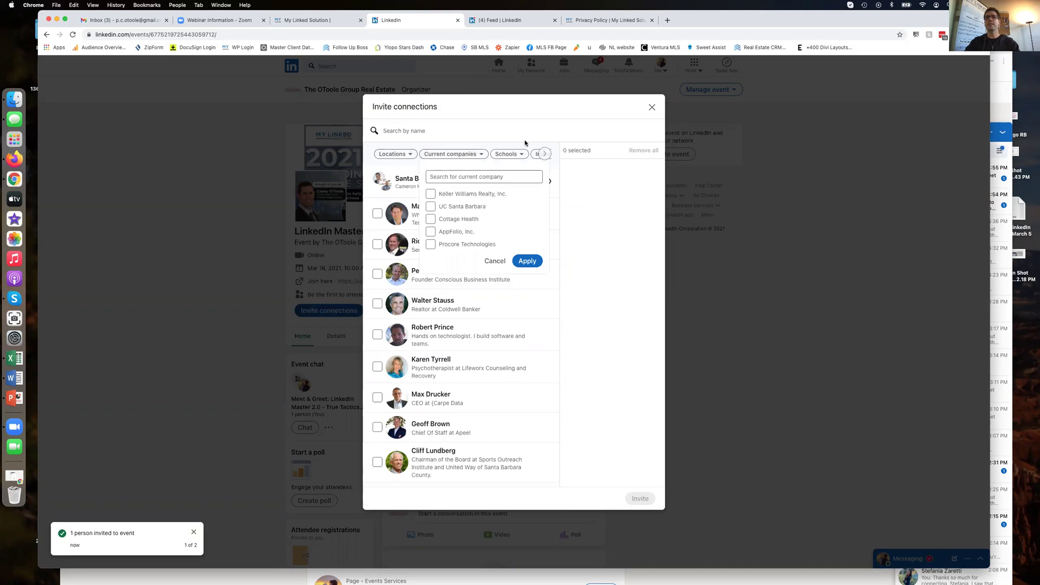
click(515, 155)
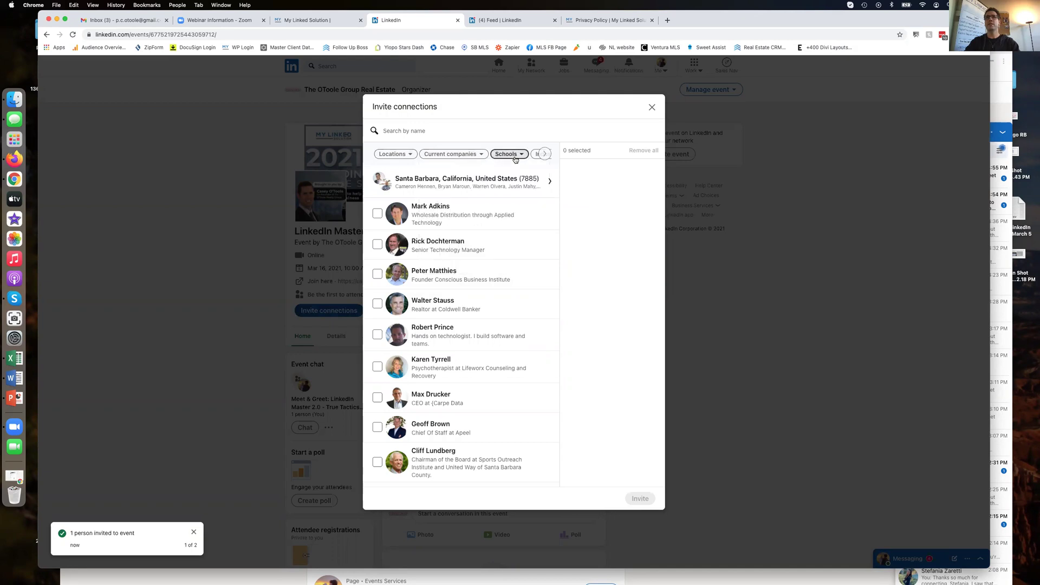
click(544, 154)
click(540, 155)
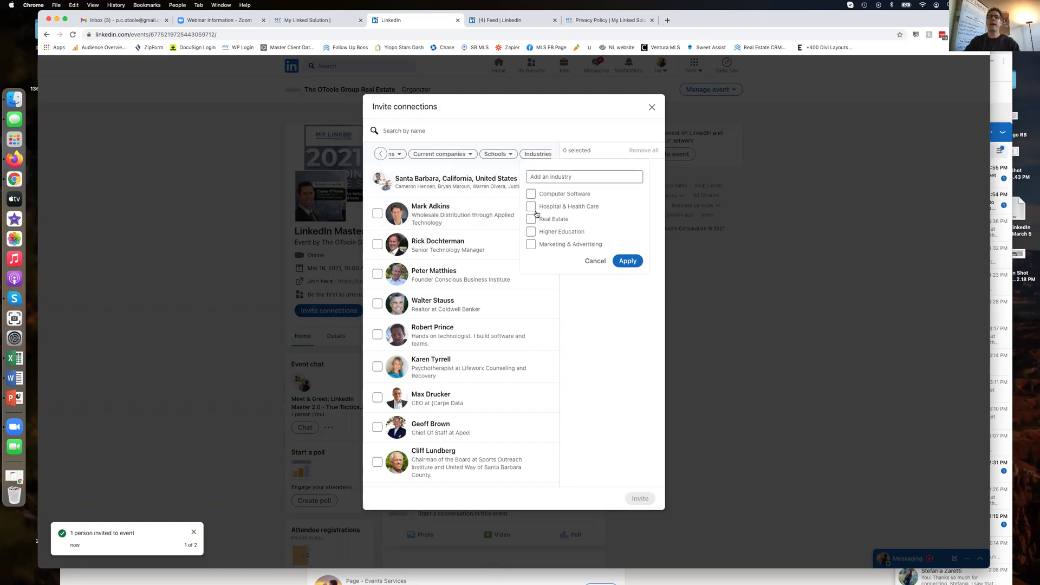
click(568, 210)
click(629, 262)
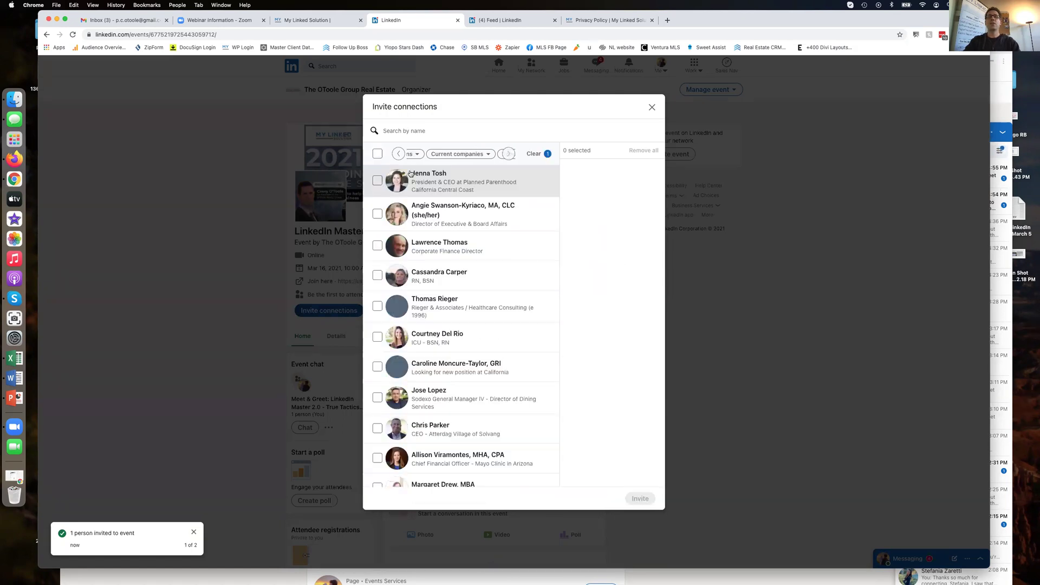
Step: Add the Santa Barbara, California, United States location filter and browse the filtered connections
click(397, 155)
click(401, 155)
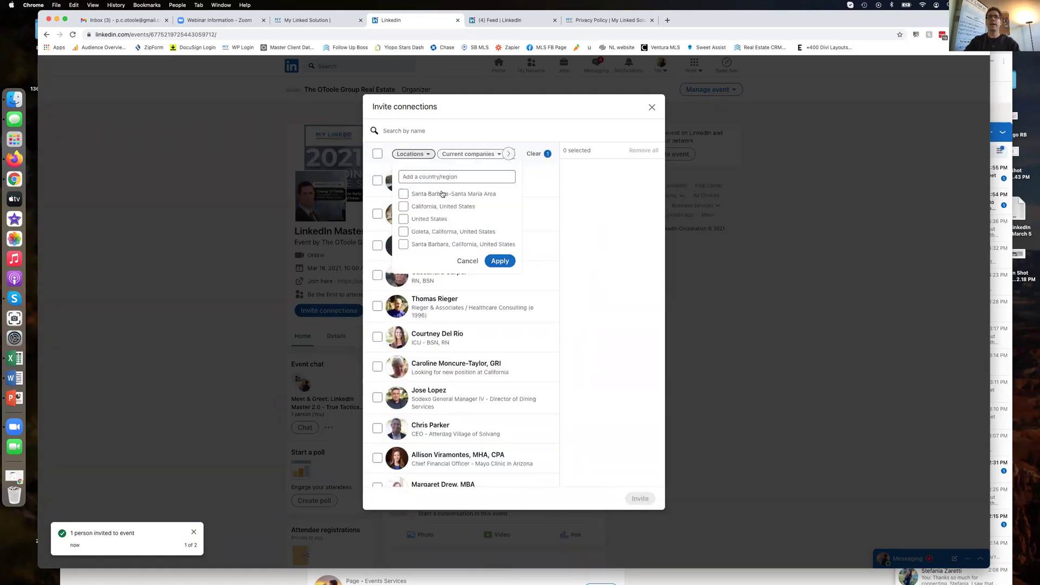
click(403, 245)
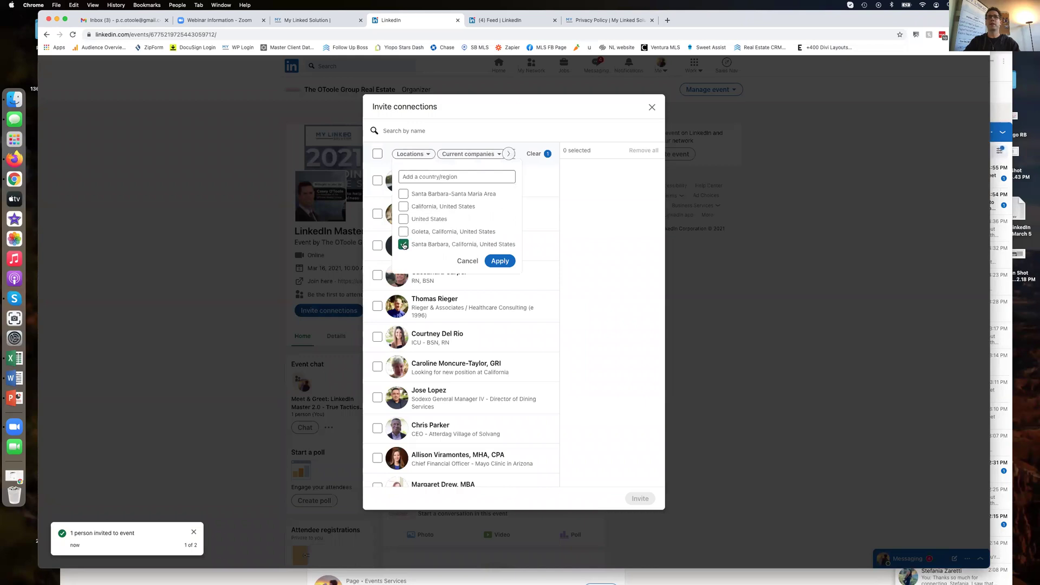
click(497, 260)
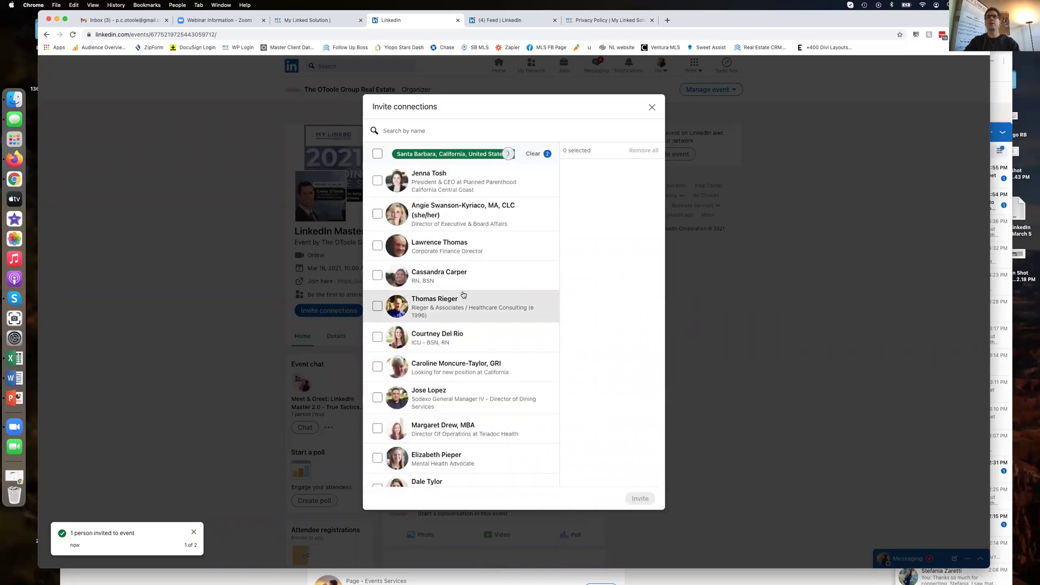
scroll(463, 295, down, 15)
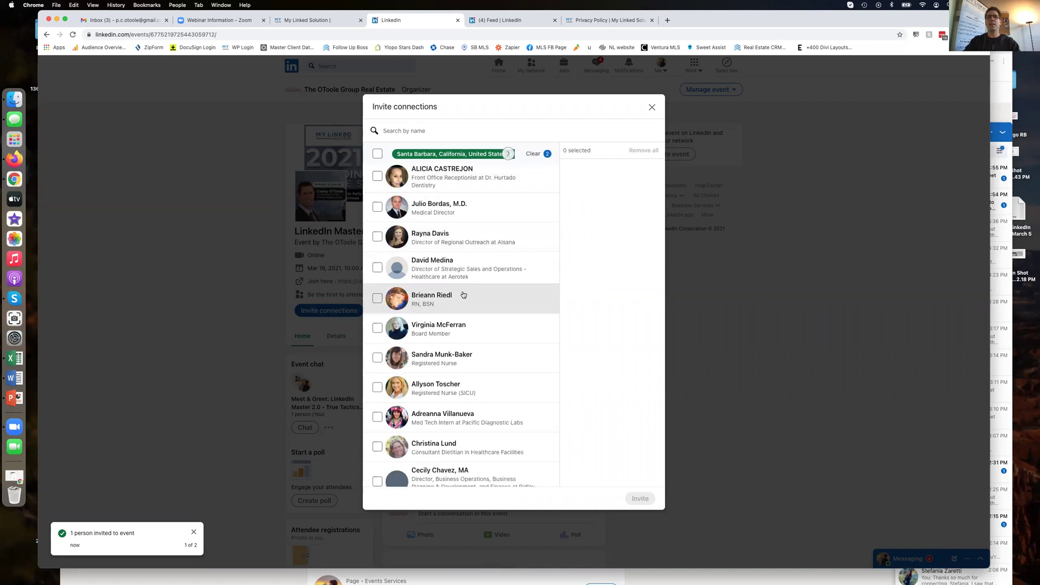
scroll(463, 294, down, 10)
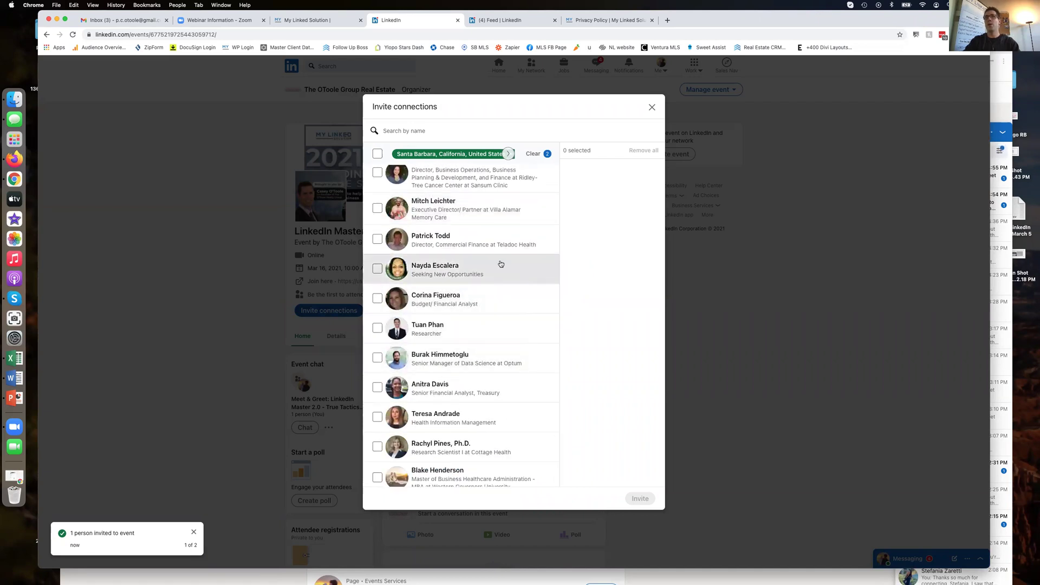
scroll(490, 312, down, 5)
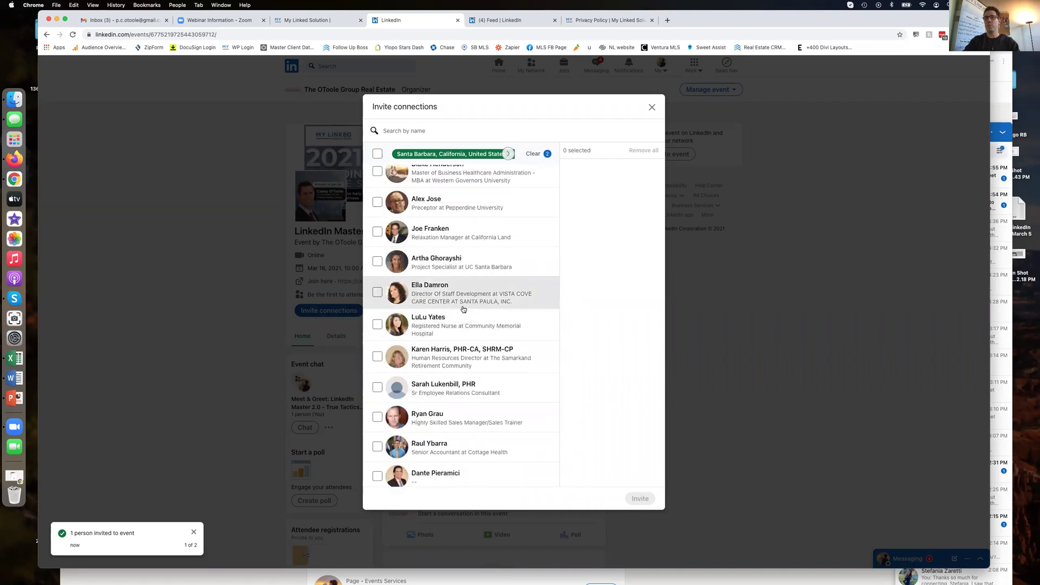
scroll(477, 311, down, 10)
scroll(463, 309, down, 5)
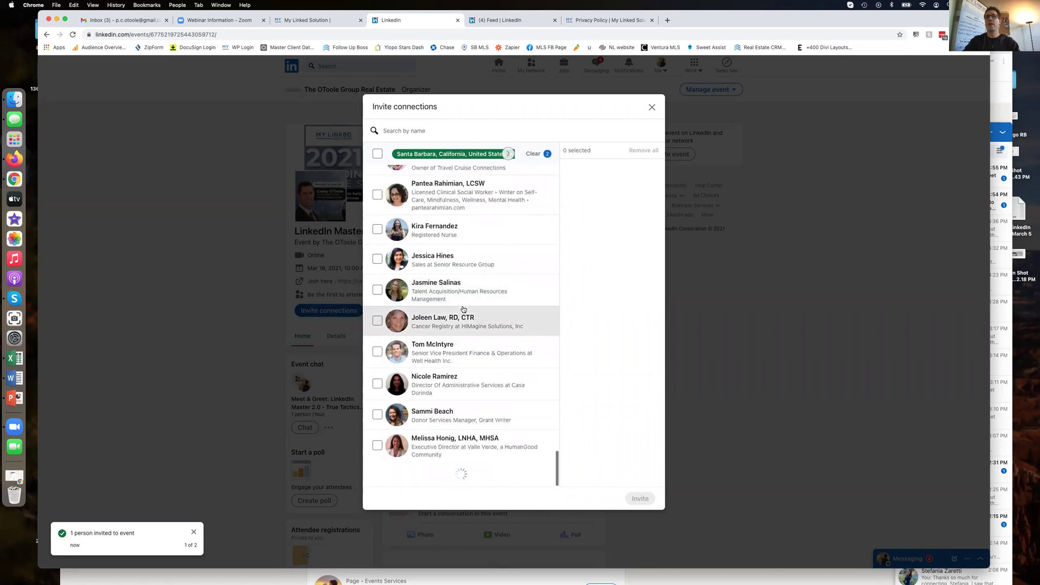
scroll(463, 310, down, 5)
scroll(463, 308, down, 5)
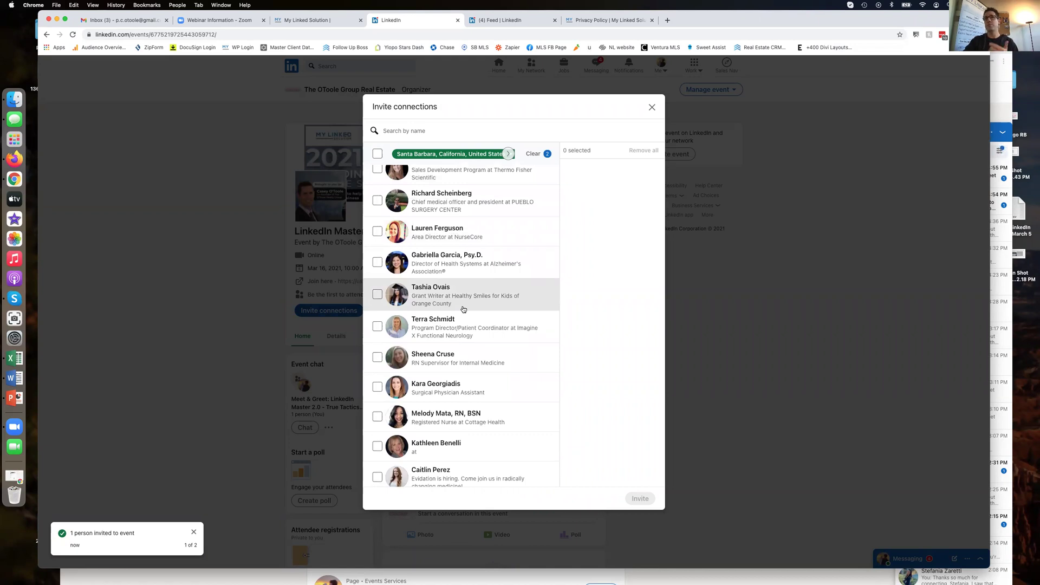
scroll(463, 309, down, 5)
scroll(463, 308, down, 5)
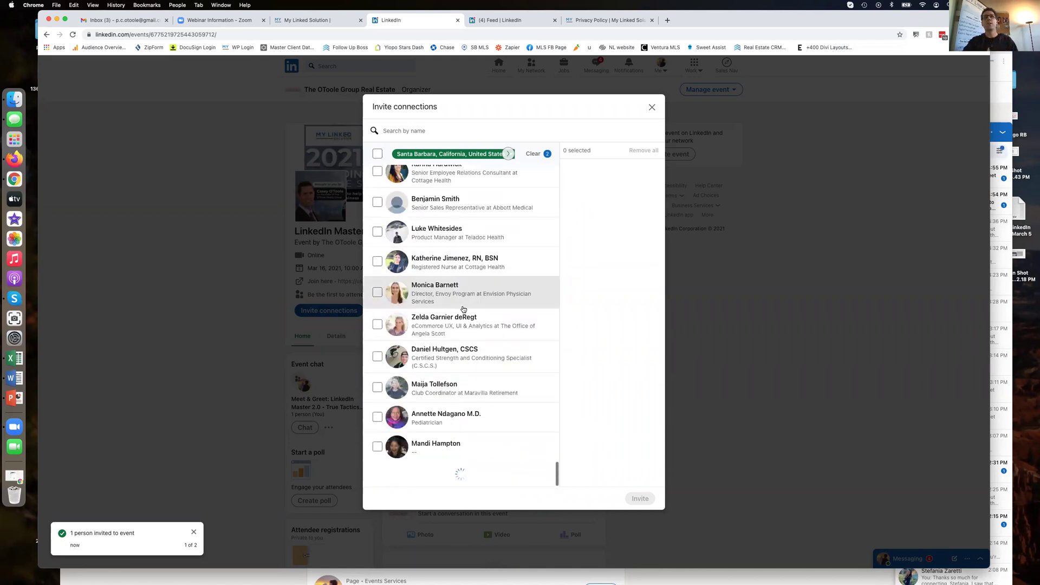
scroll(463, 308, down, 5)
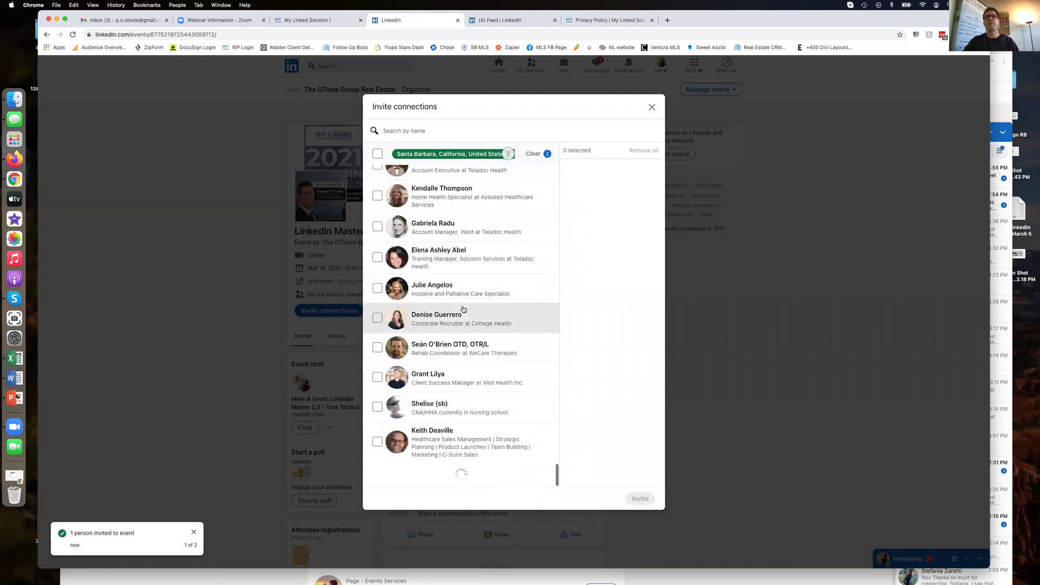
Step: Select all filtered connections, then close the invite dialog, prompting to discard the 200 selections
click(377, 154)
scroll(457, 302, down, 5)
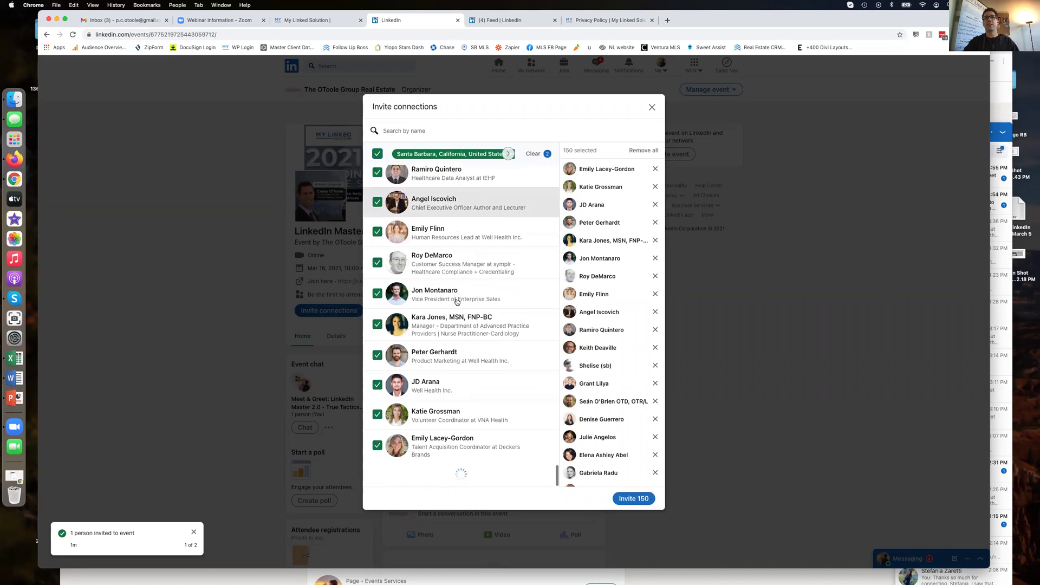
scroll(456, 301, down, 5)
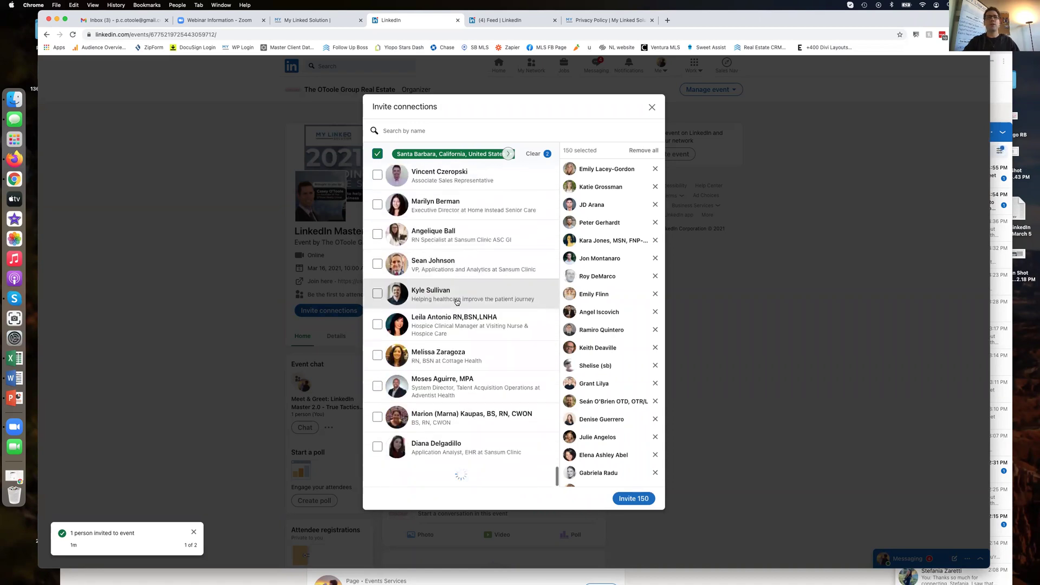
scroll(456, 302, down, 10)
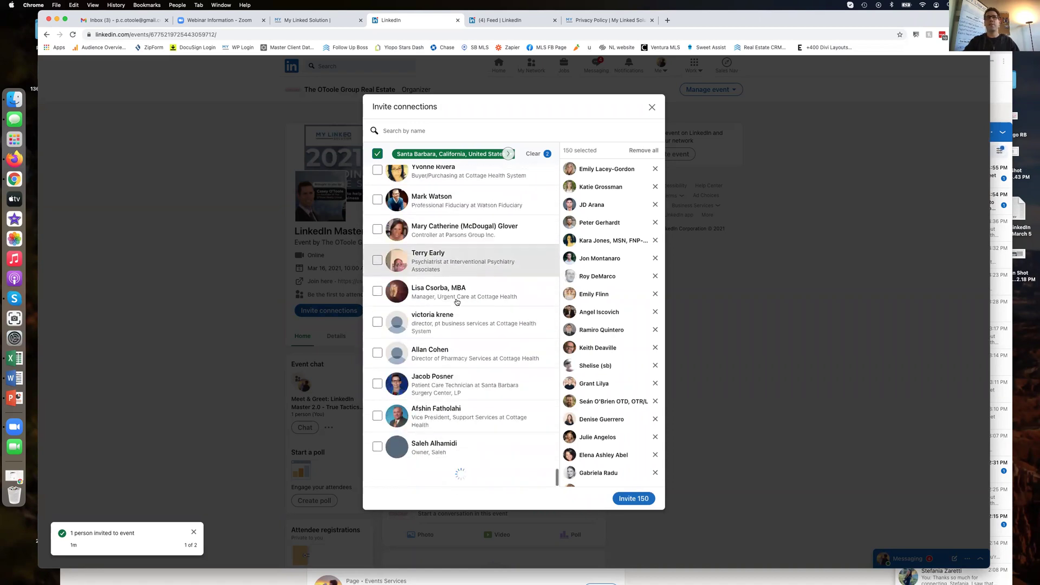
scroll(457, 301, up, 10)
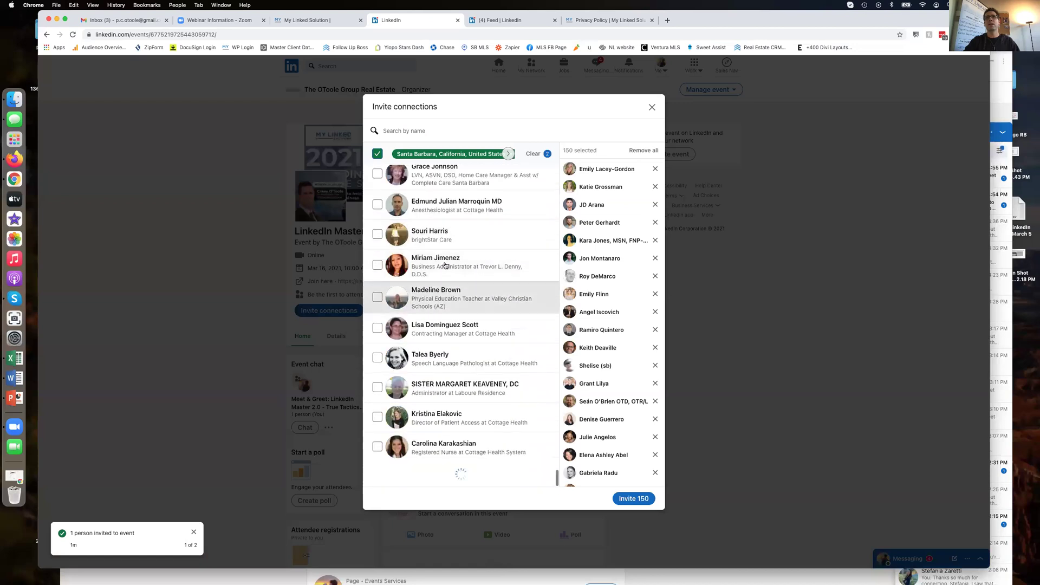
click(378, 154)
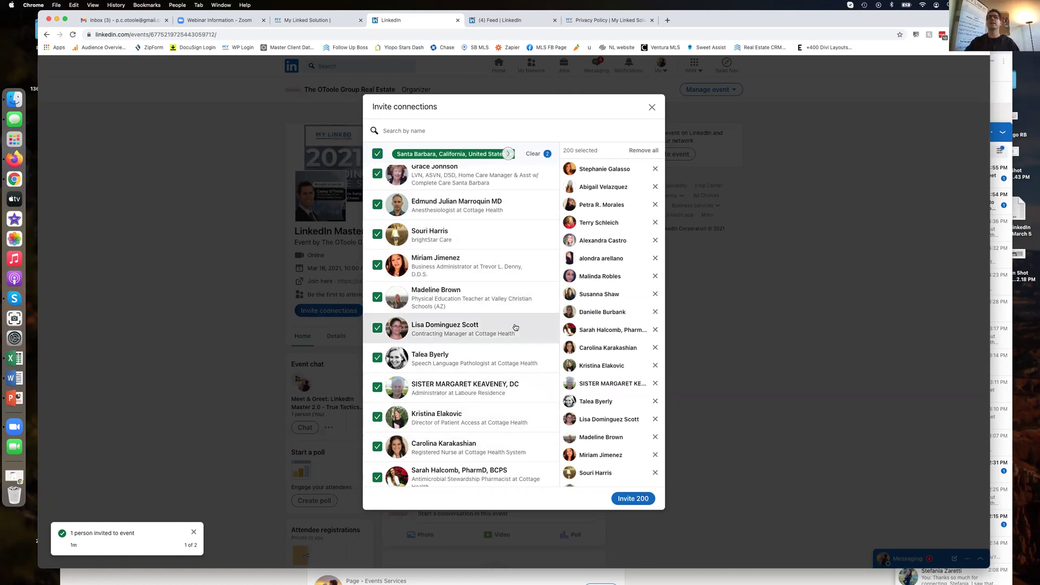
click(652, 108)
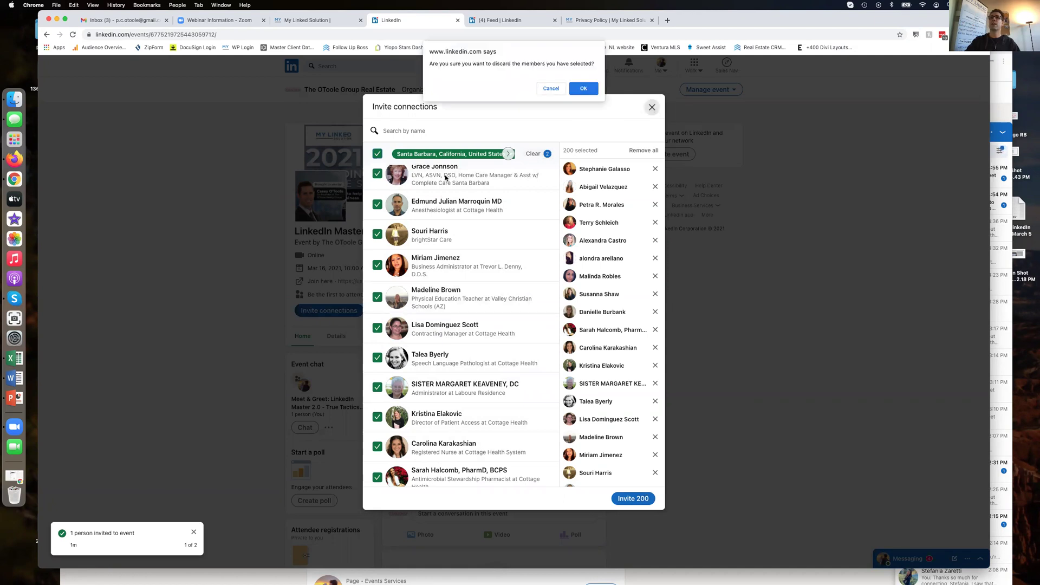
Step: Discard the 200 selected members and show the invitee account's Manage invitations window
click(583, 89)
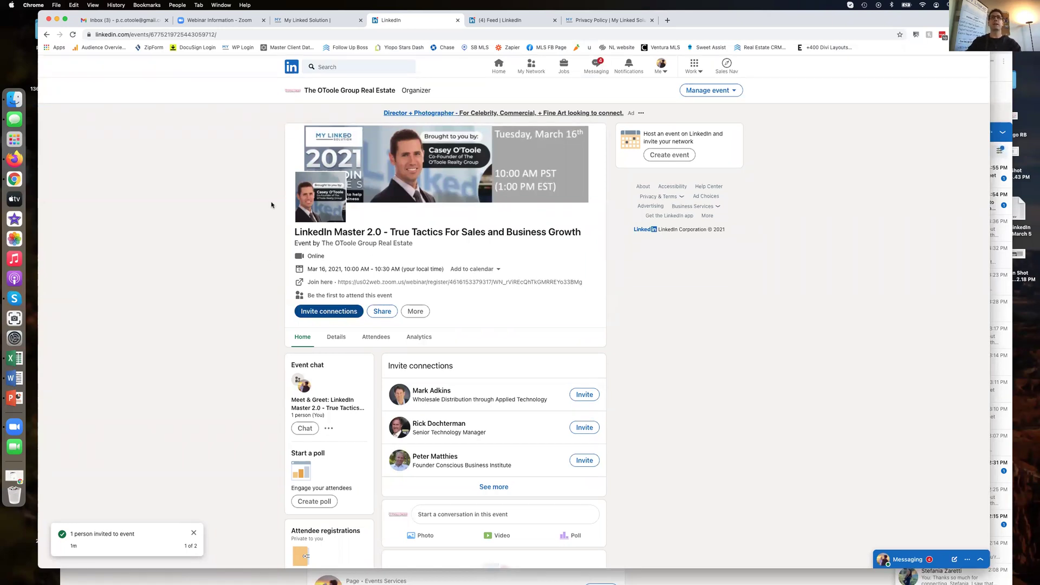
click(498, 20)
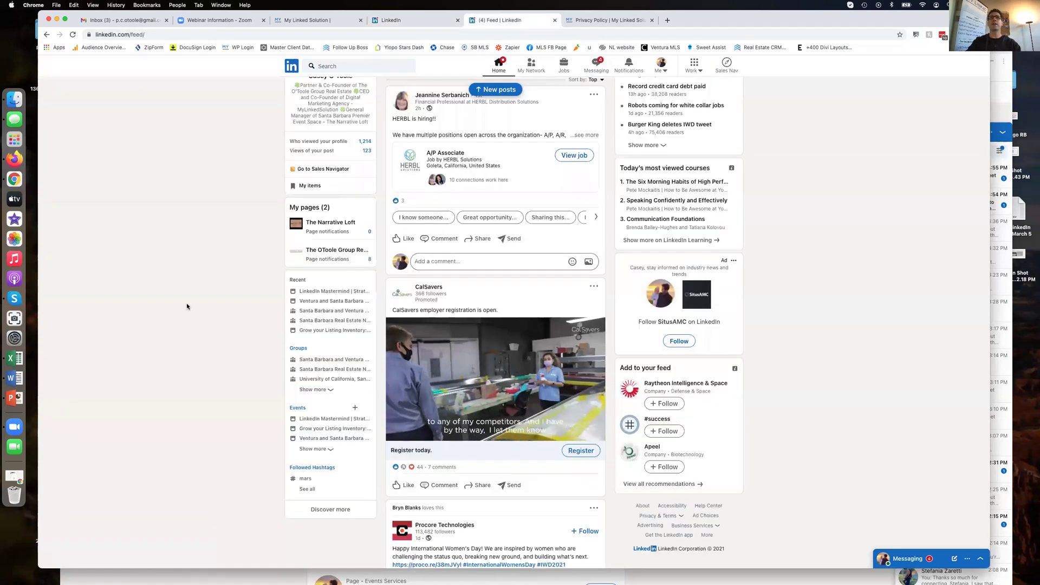
key(ctrl+Up)
click(784, 206)
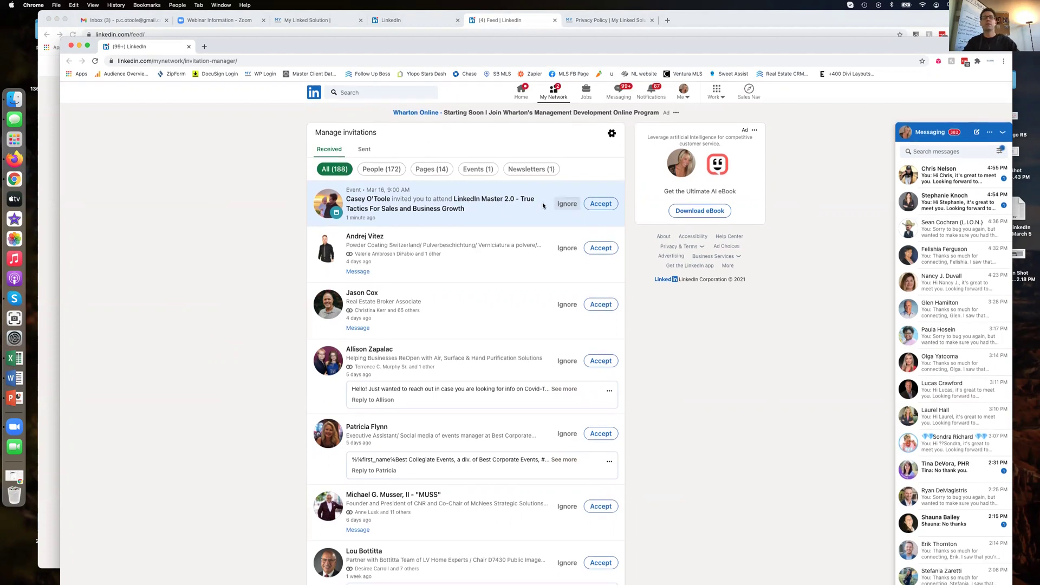
Step: Accept the LinkedIn Master 2.0 invitation and register, agreeing to share details with the organizer
click(608, 206)
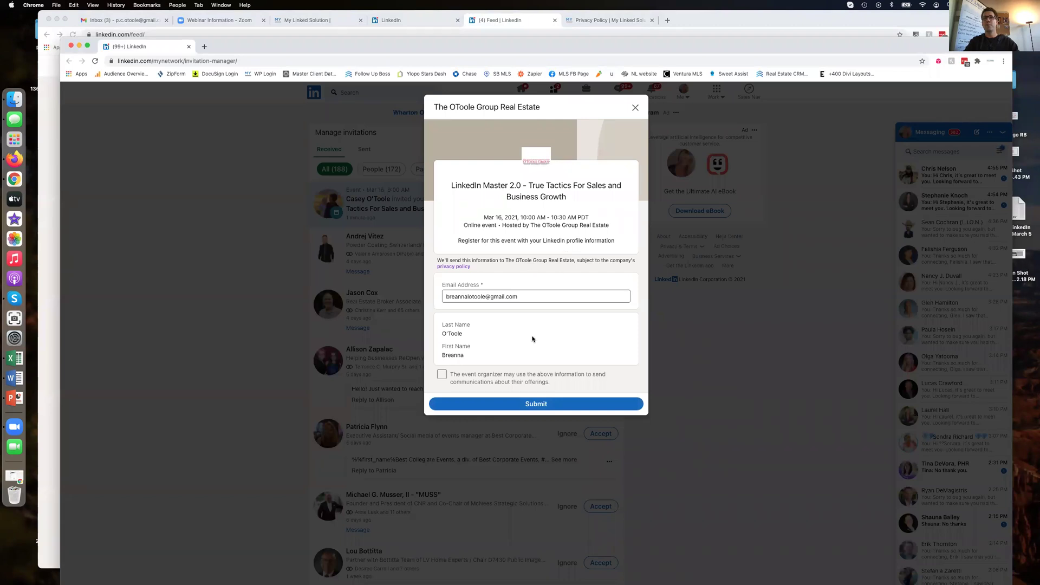
click(450, 375)
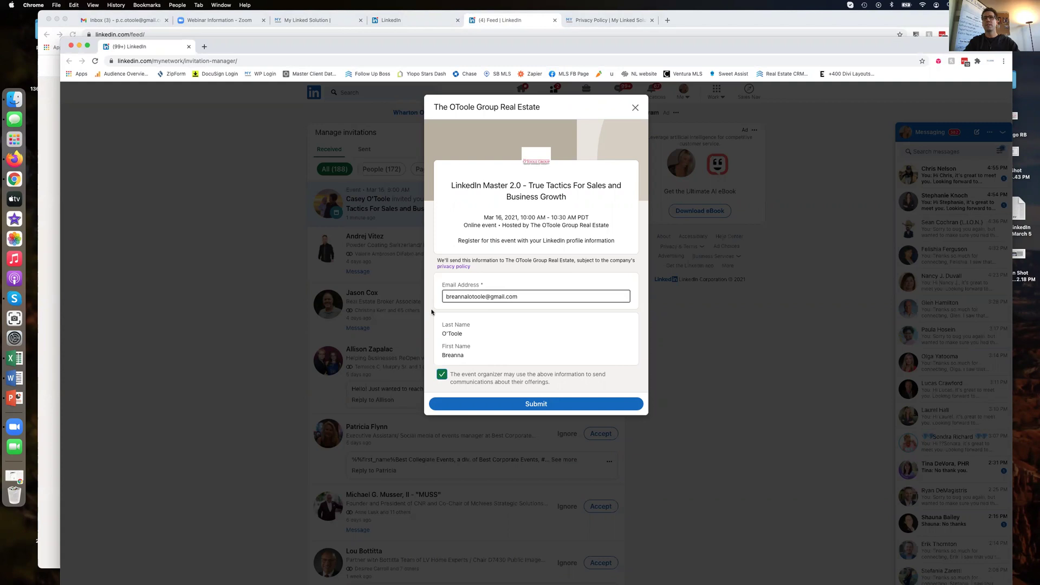
click(545, 404)
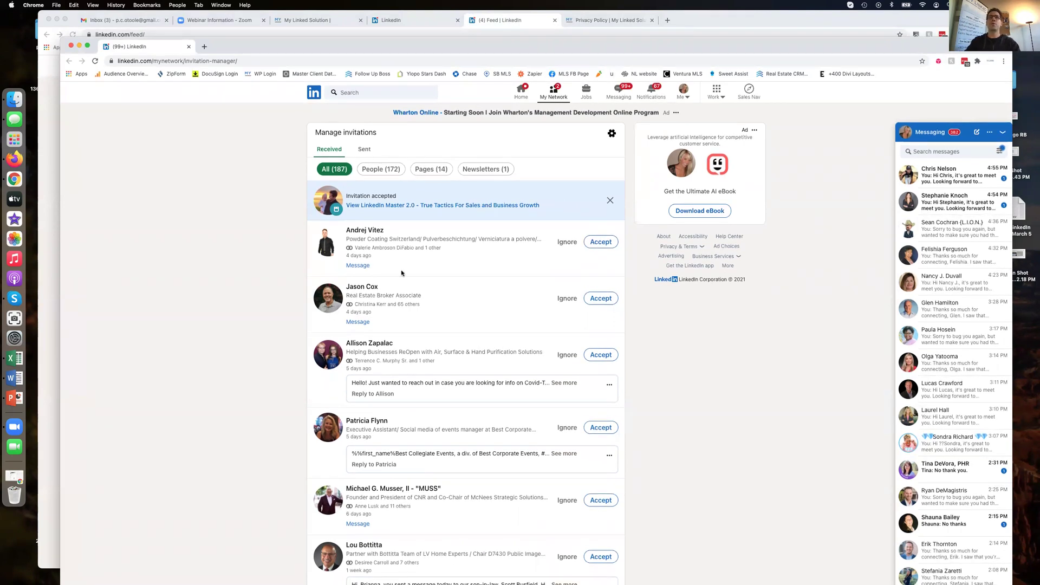
Step: Leave the invitee's home feed and return to the organizer's LinkedIn Master 2.0 event page
click(520, 100)
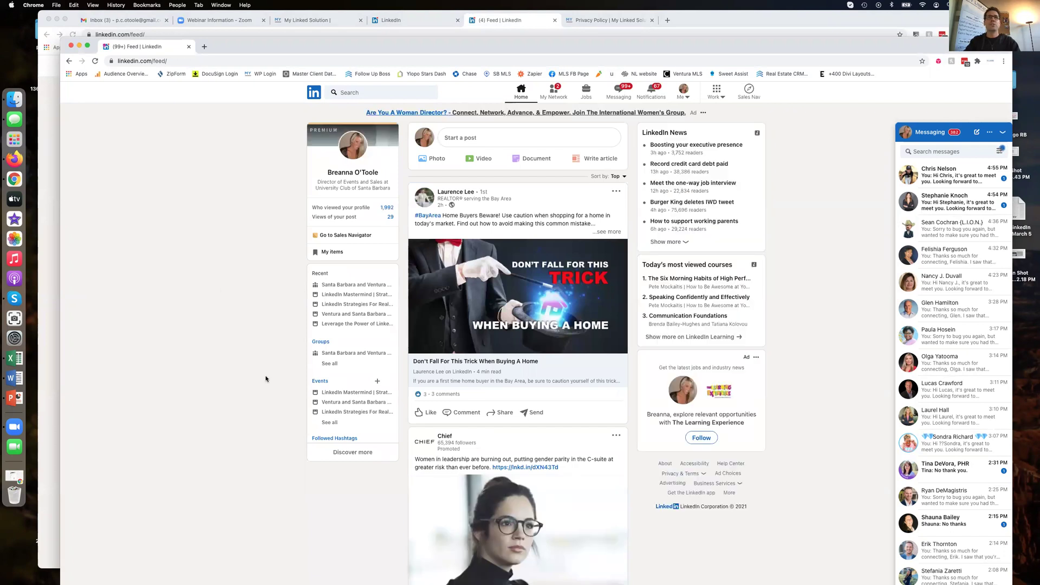
click(423, 26)
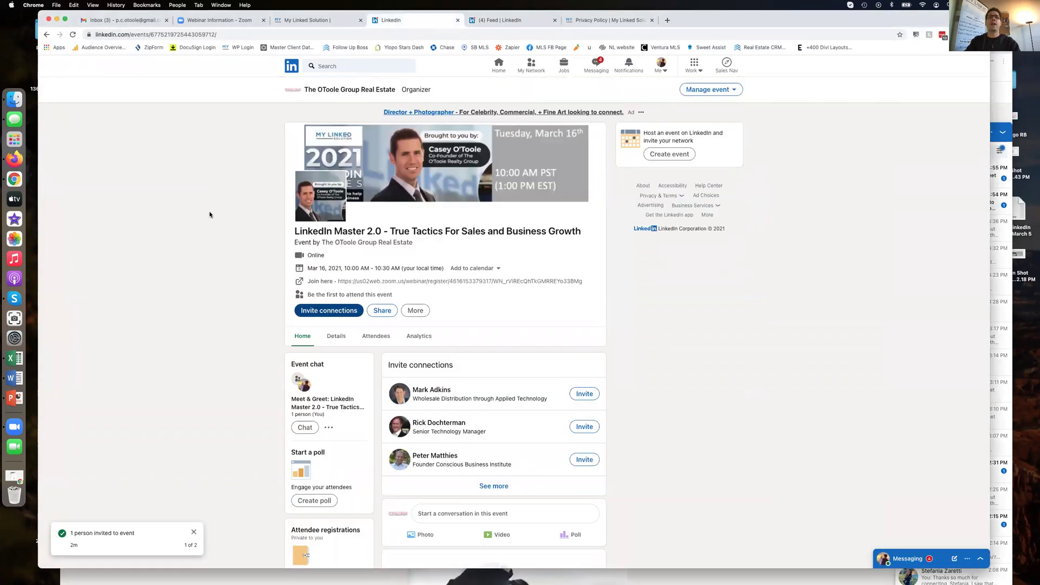
scroll(211, 411, down, 5)
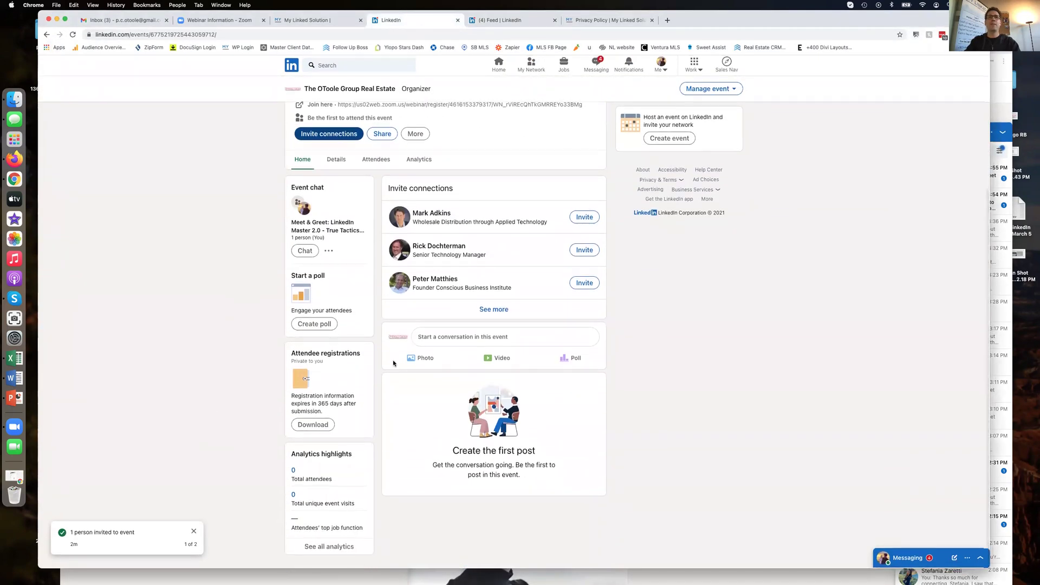
scroll(392, 359, up, 3)
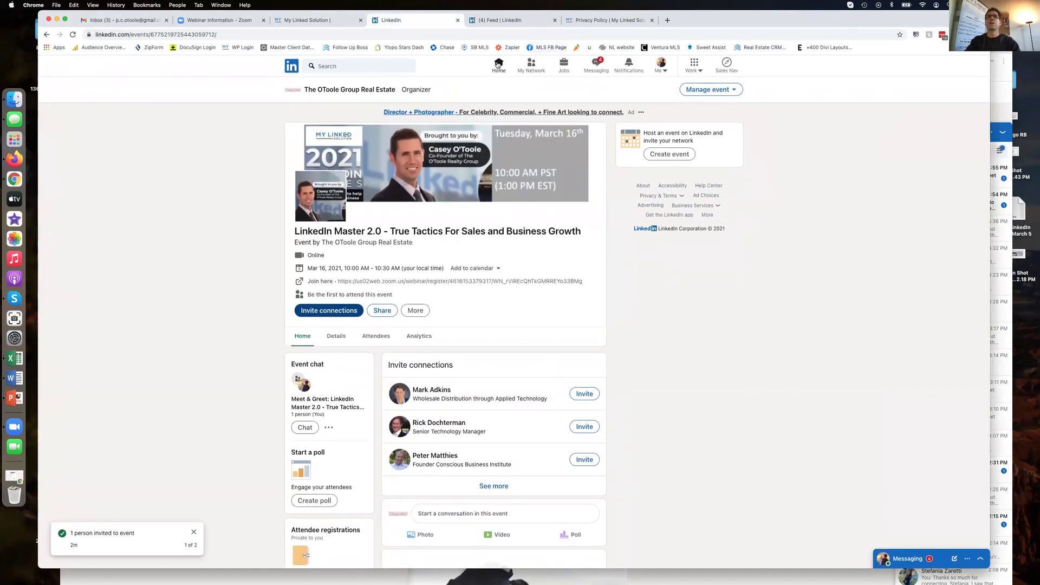
Step: Open the past LinkedIn Mastermind event from the organizer's hosted events and review its attendee registrations
click(498, 65)
scroll(227, 464, down, 4)
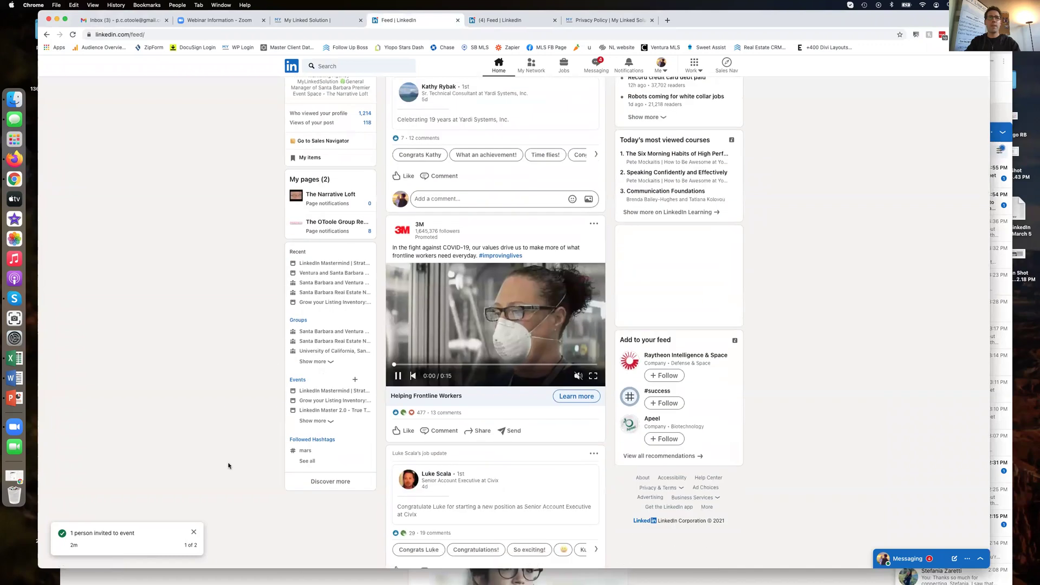
click(314, 396)
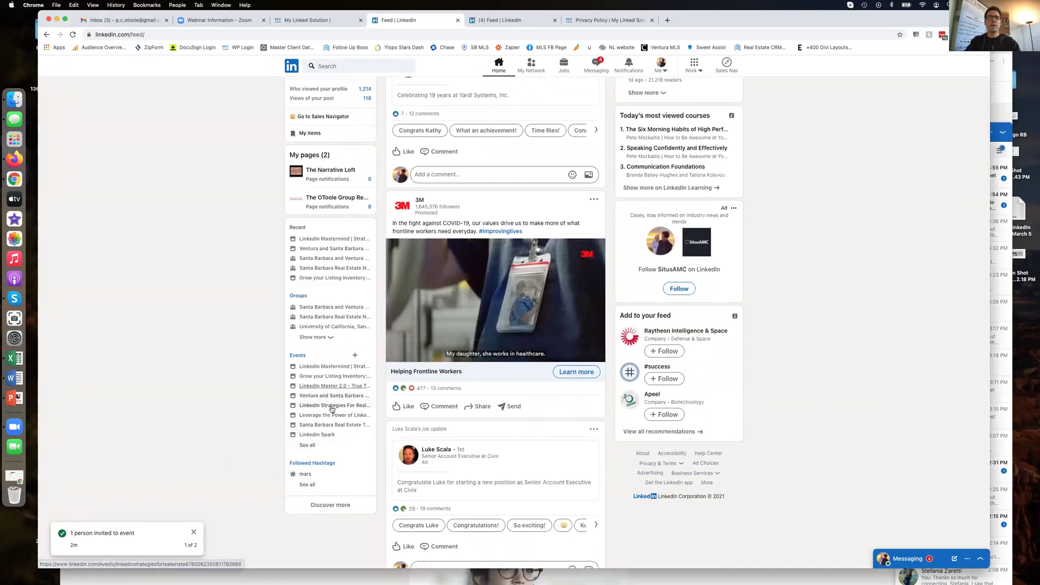
click(325, 366)
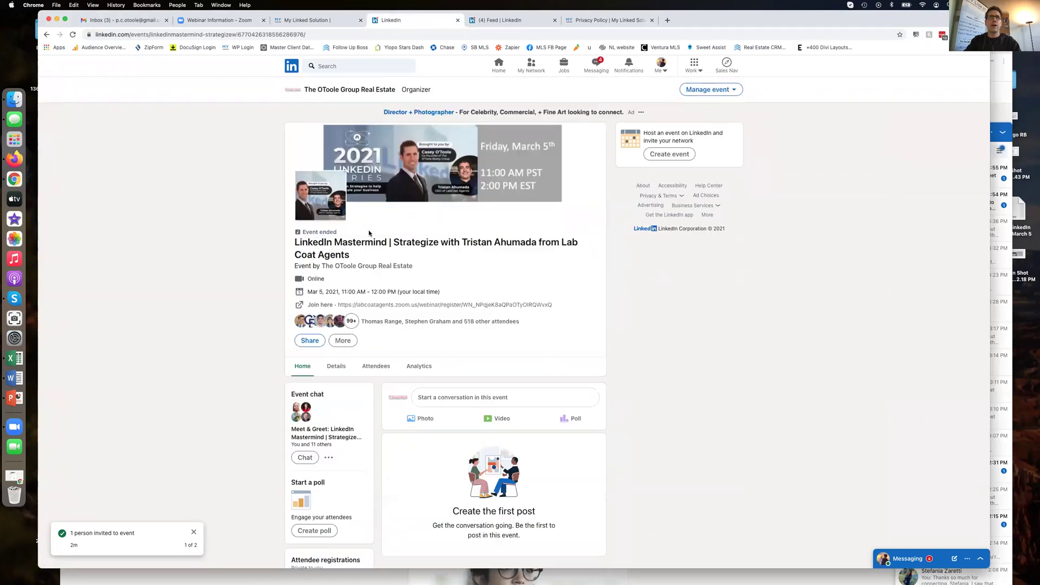
scroll(212, 412, down, 3)
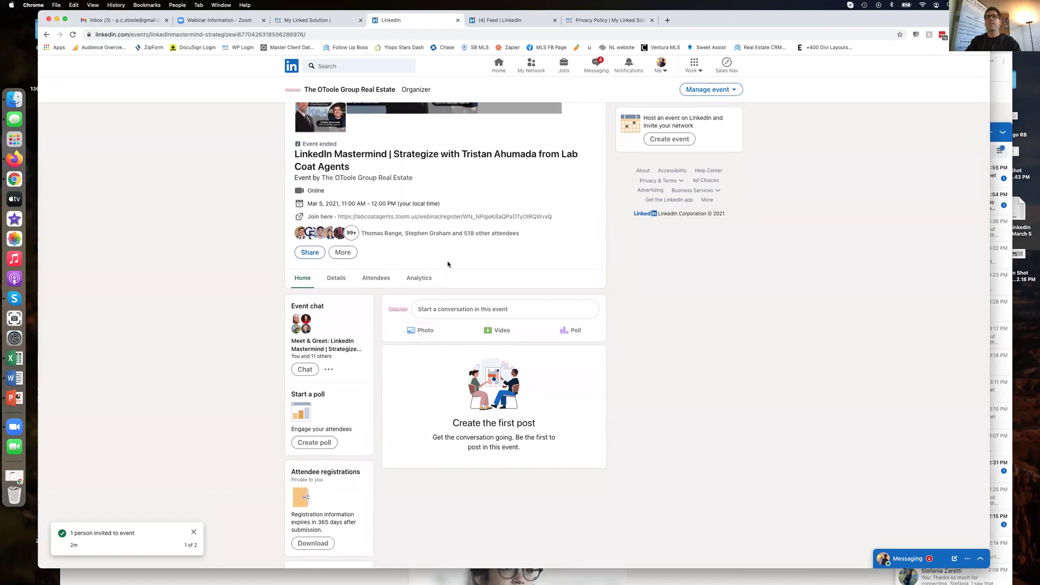
scroll(531, 216, down, 3)
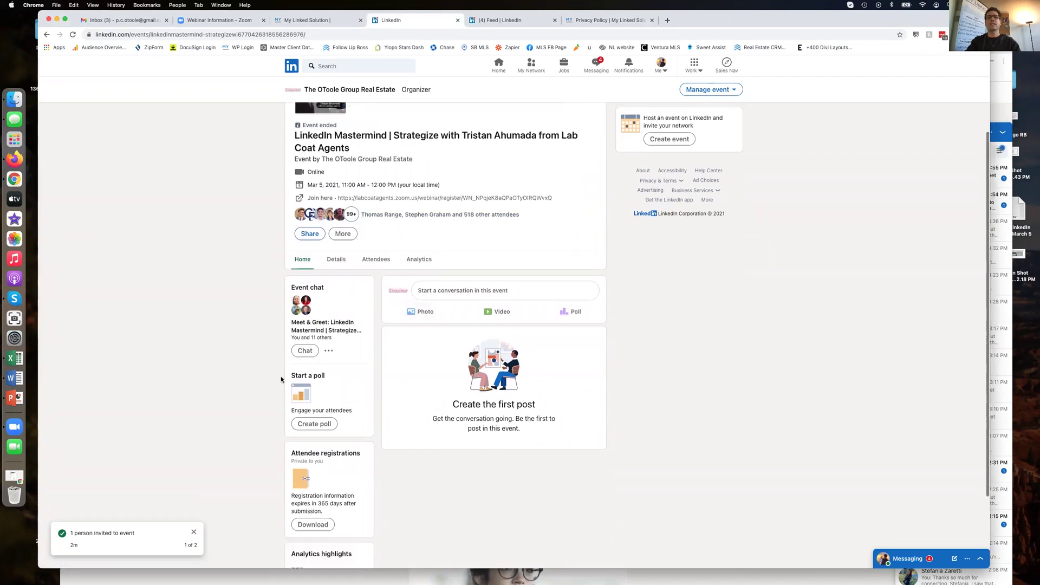
scroll(532, 181, up, 4)
scroll(550, 169, down, 3)
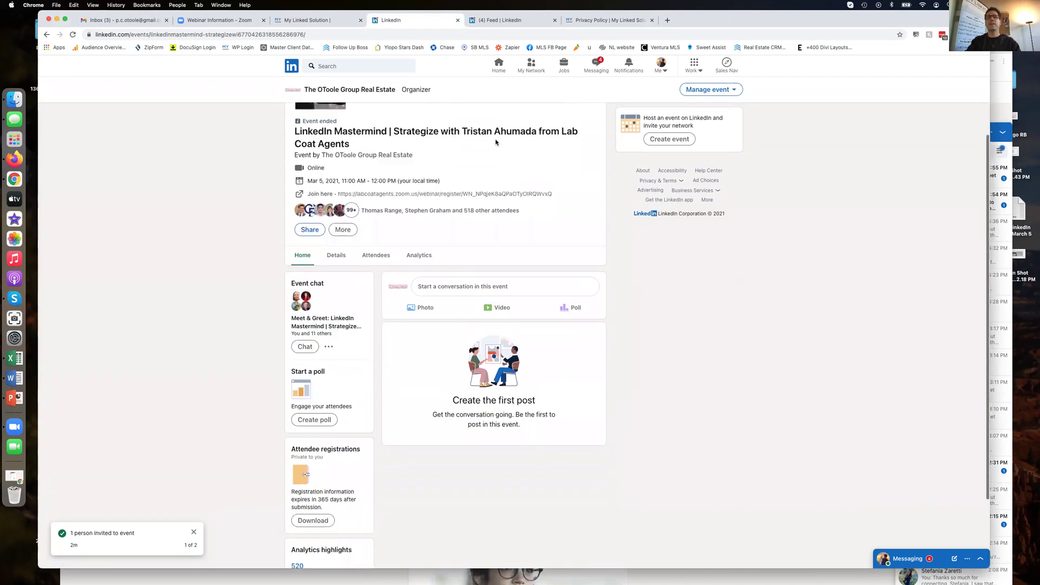
scroll(236, 342, down, 1)
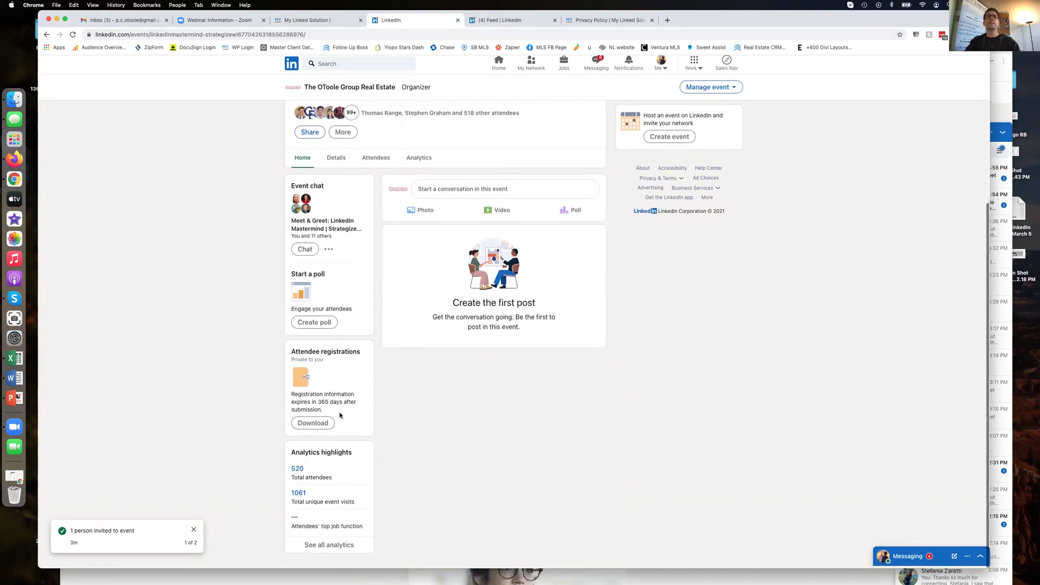
Step: Scroll the Zoom webinar page to Manage Attendees and Import from CSV, showing 0 registrations
click(221, 25)
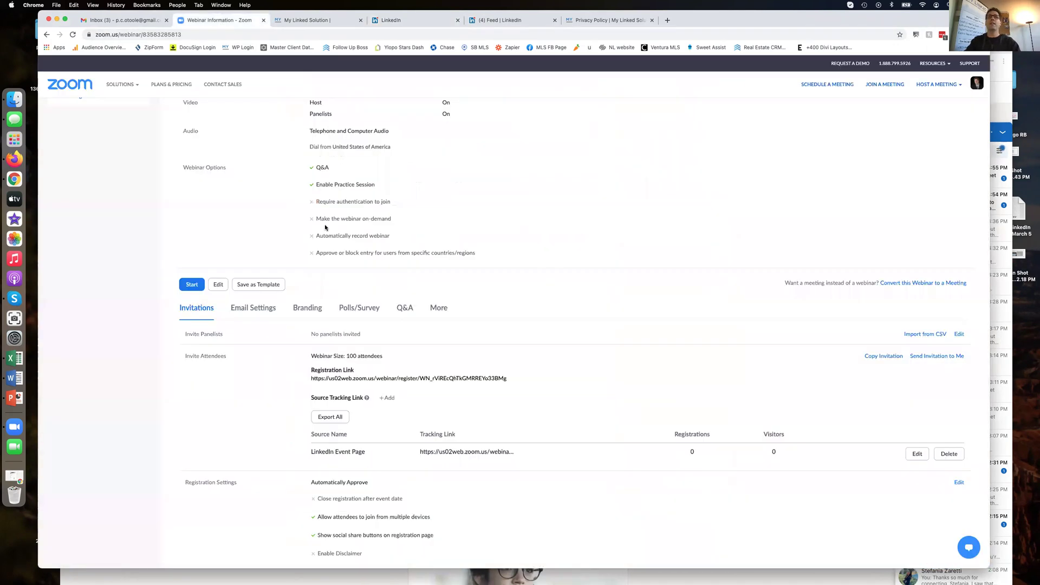
scroll(472, 295, down, 5)
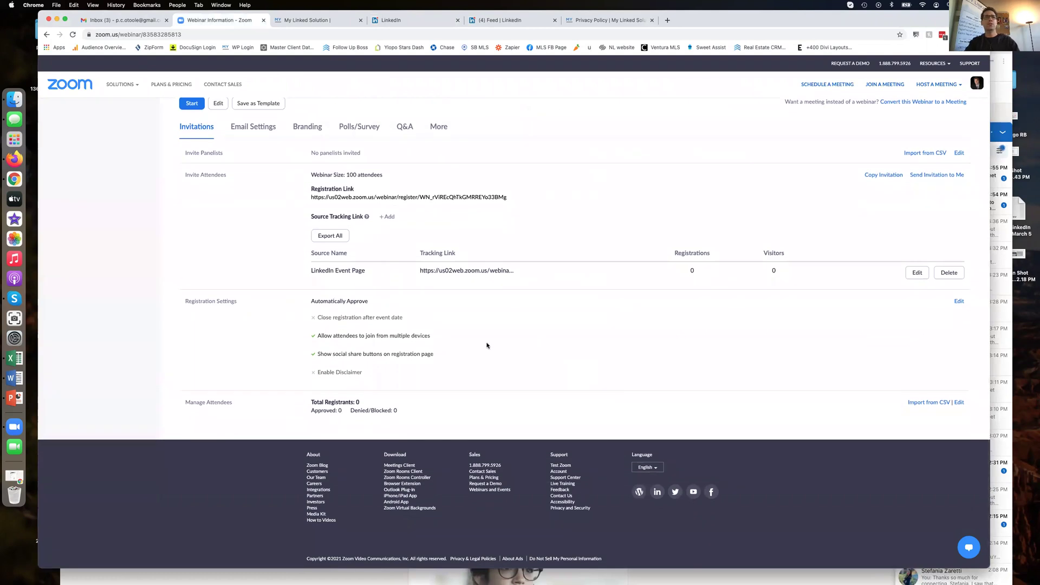
scroll(542, 363, down, 1)
scroll(745, 356, down, 1)
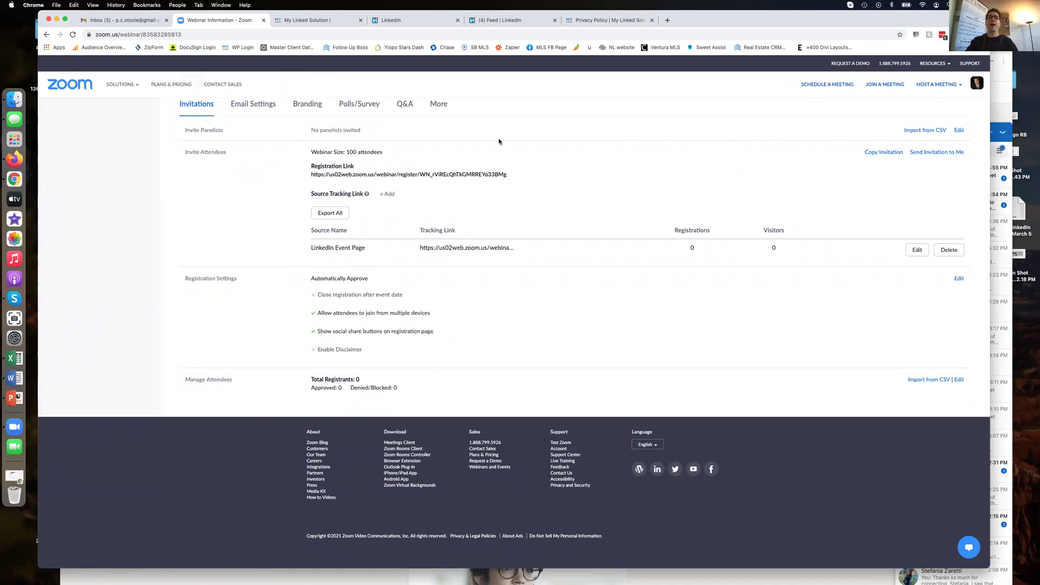
key(ctrl+Up)
key(ctrl+Up)
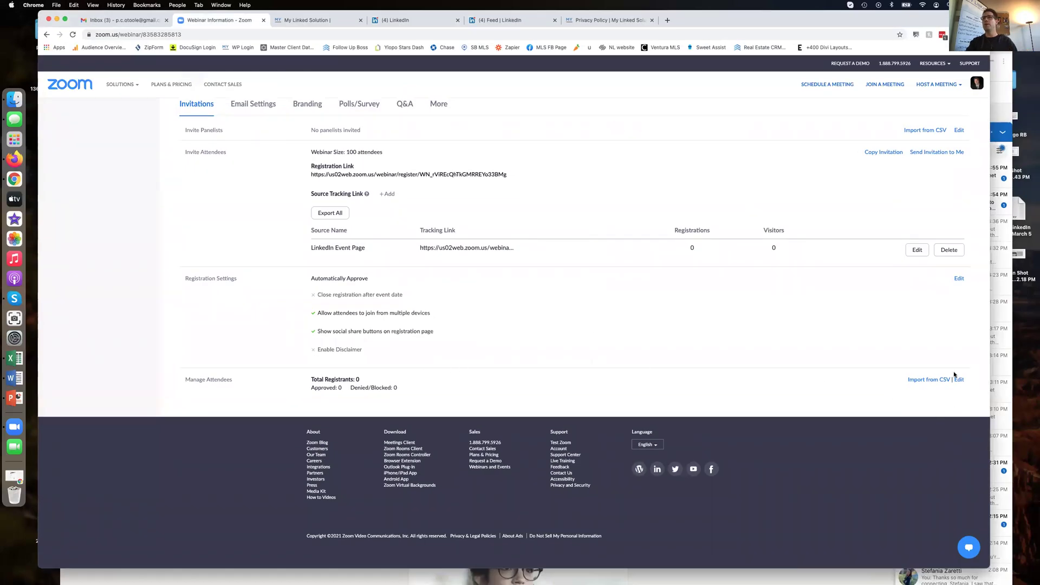
scroll(826, 363, down, 1)
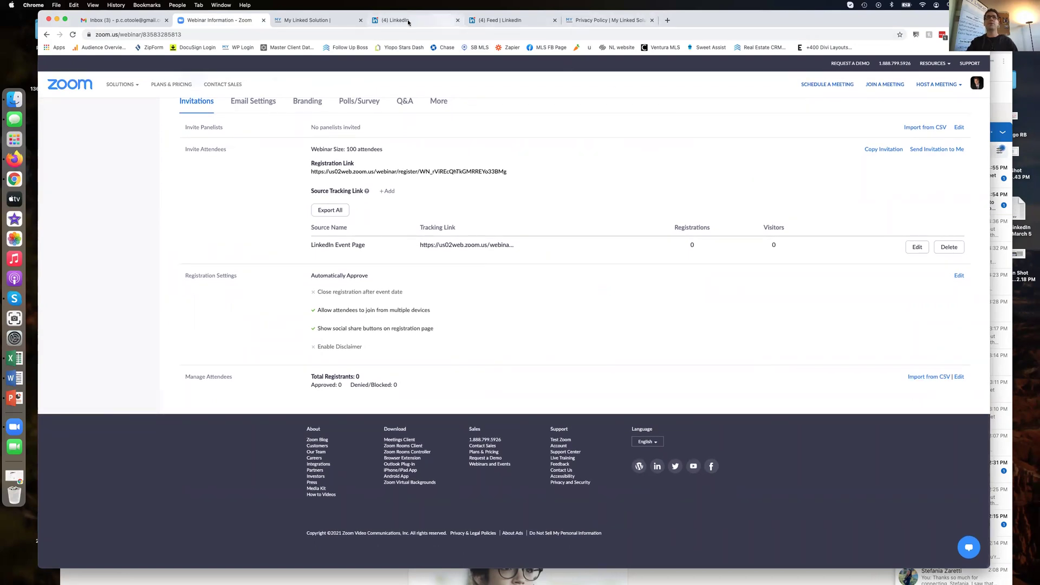
Step: Review the ended LinkedIn Mastermind event page, including its Zoom join link and 520 attendees
click(306, 20)
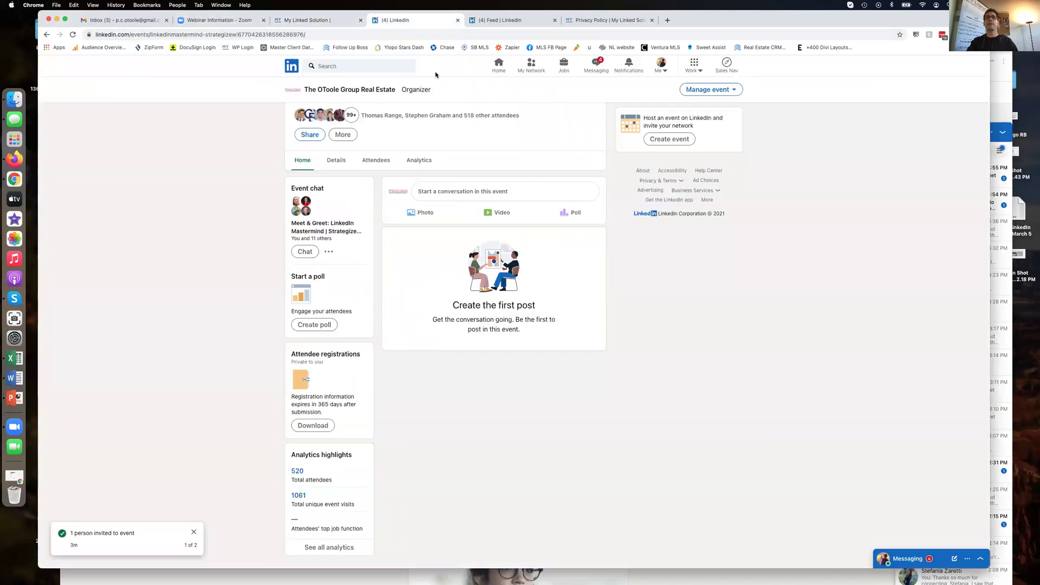
scroll(336, 378, up, 1)
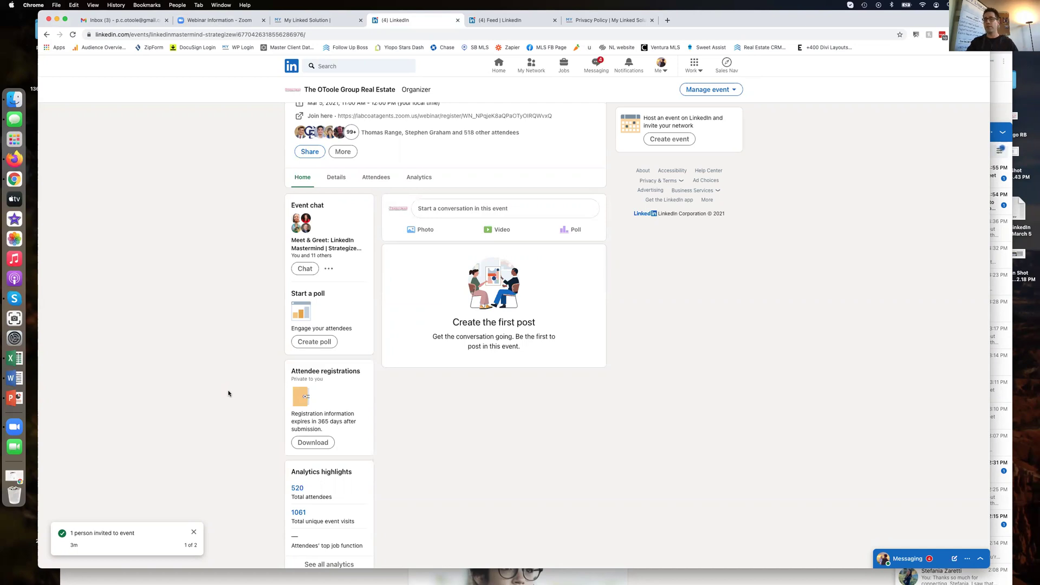
scroll(211, 381, up, 5)
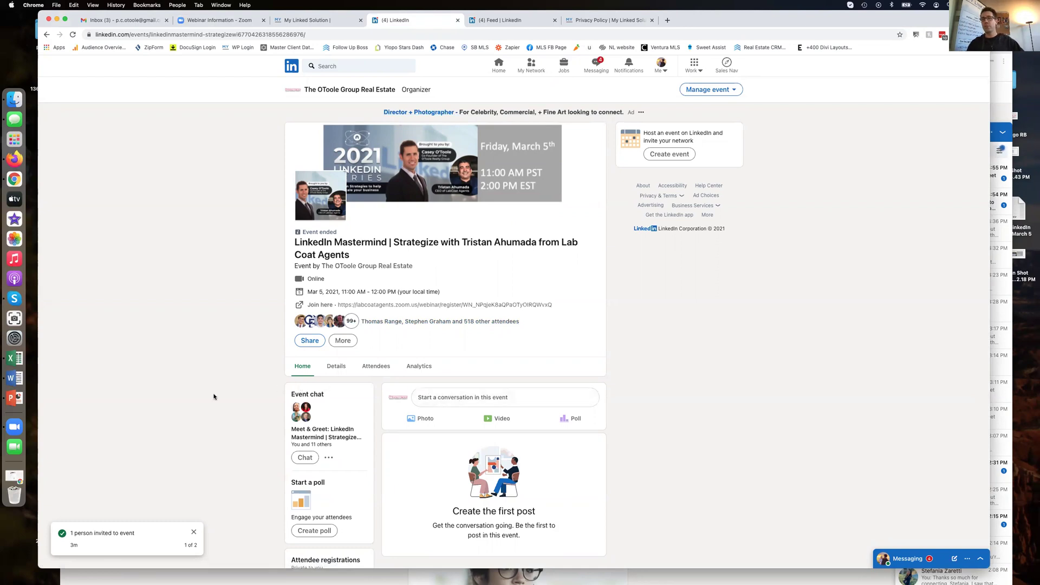
scroll(202, 417, down, 5)
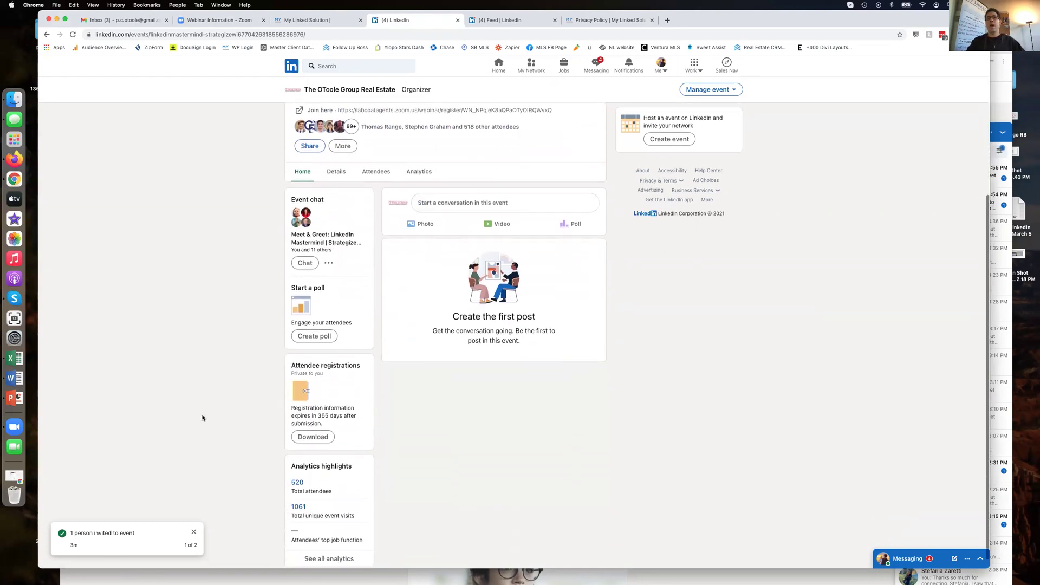
scroll(287, 421, down, 1)
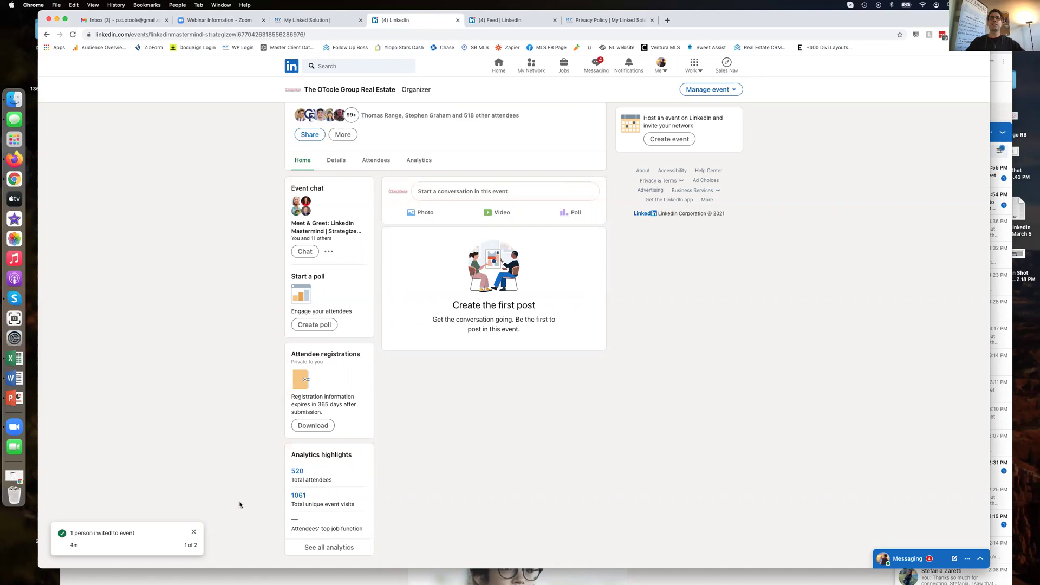
scroll(380, 422, up, 5)
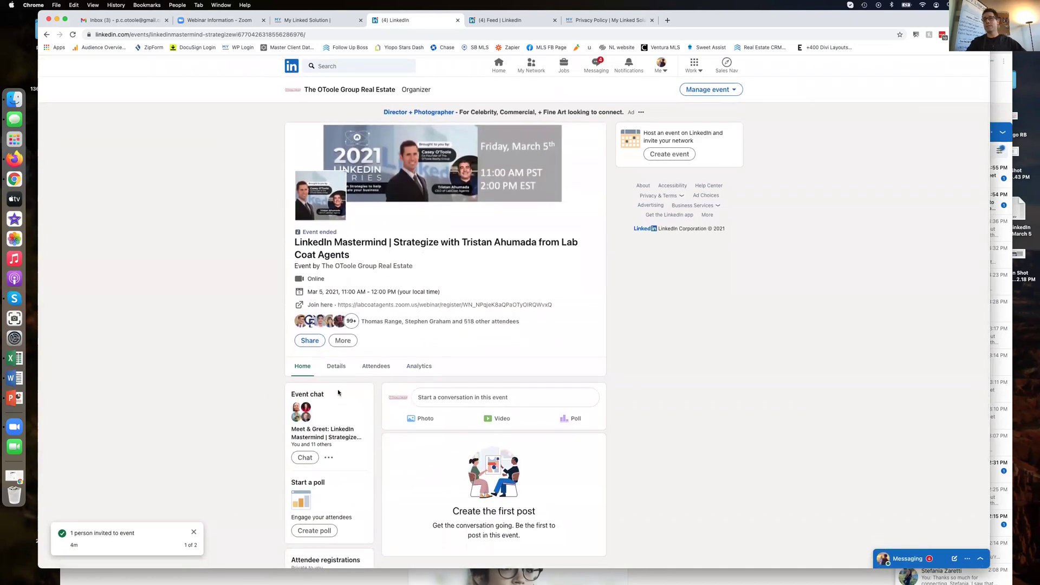